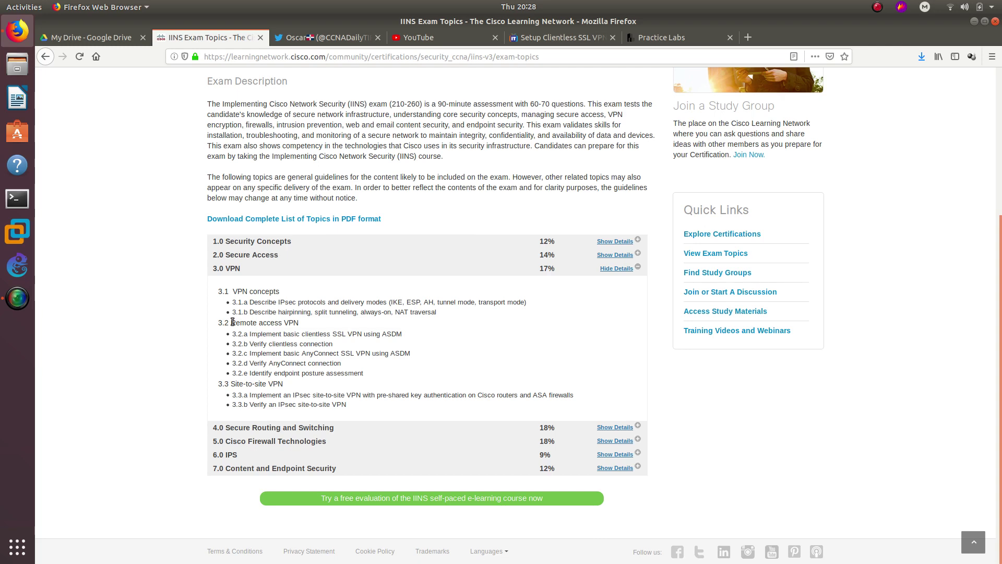
- Highlight the '3.2 Remote access VPN' heading and its 3.2.a clientless SSL VPN objective
left_click_drag(233, 322, 305, 326)
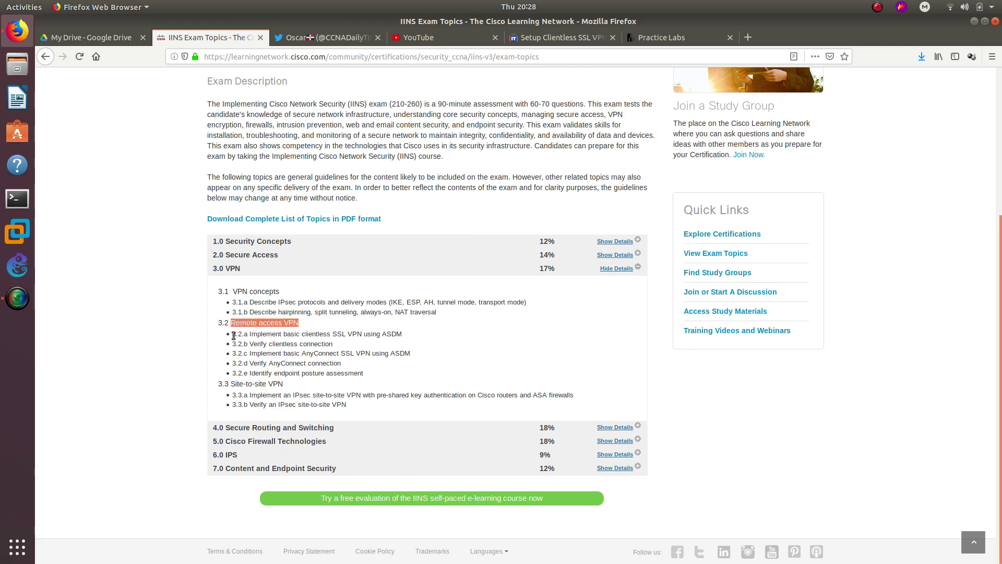
left_click_drag(234, 334, 403, 334)
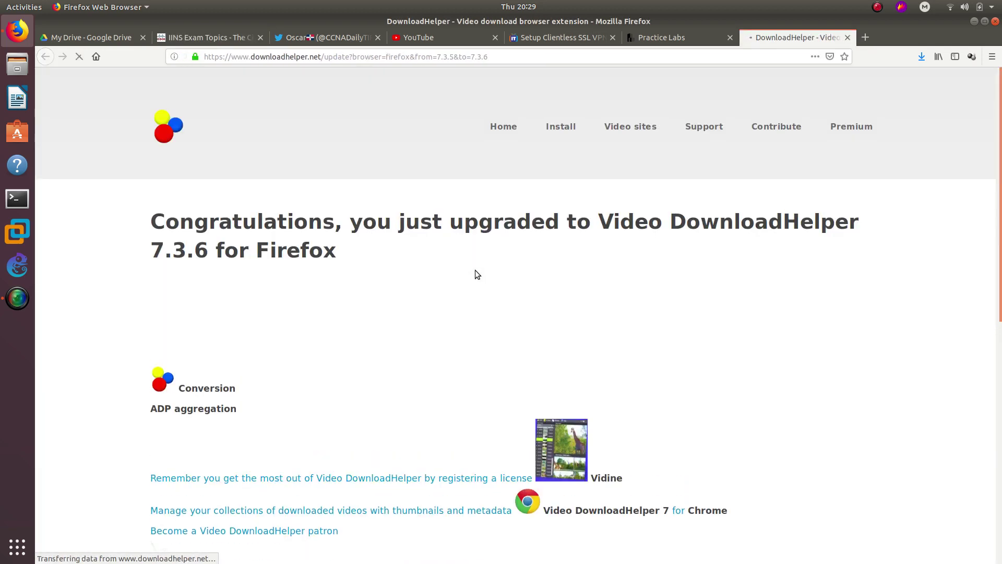
- Close the DownloadHelper upgrade tab and return to the 'Setup Clientless SSL VPN Using ASDM' episode
middle_click(763, 42)
left_click(551, 38)
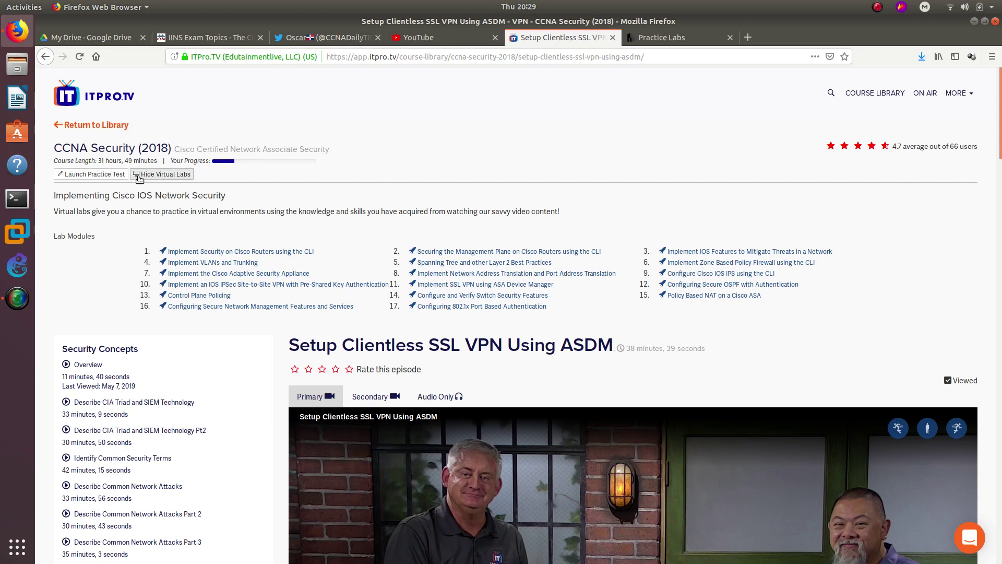
left_click(159, 175)
left_click(159, 175)
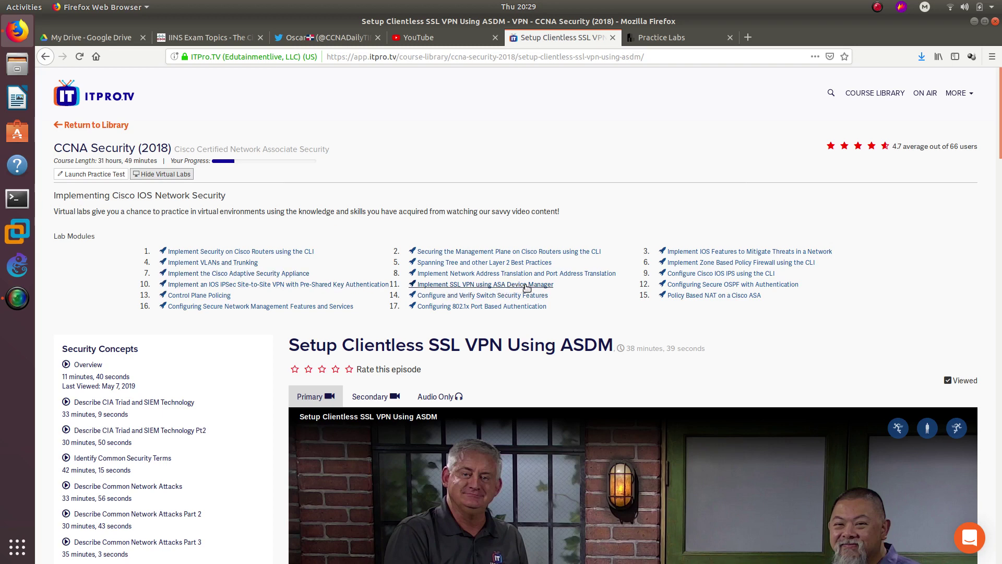
- Switch to the Implement SSL VPN lab, confirm each device is On, and highlight the clientless SSL VPN intro
left_click(684, 37)
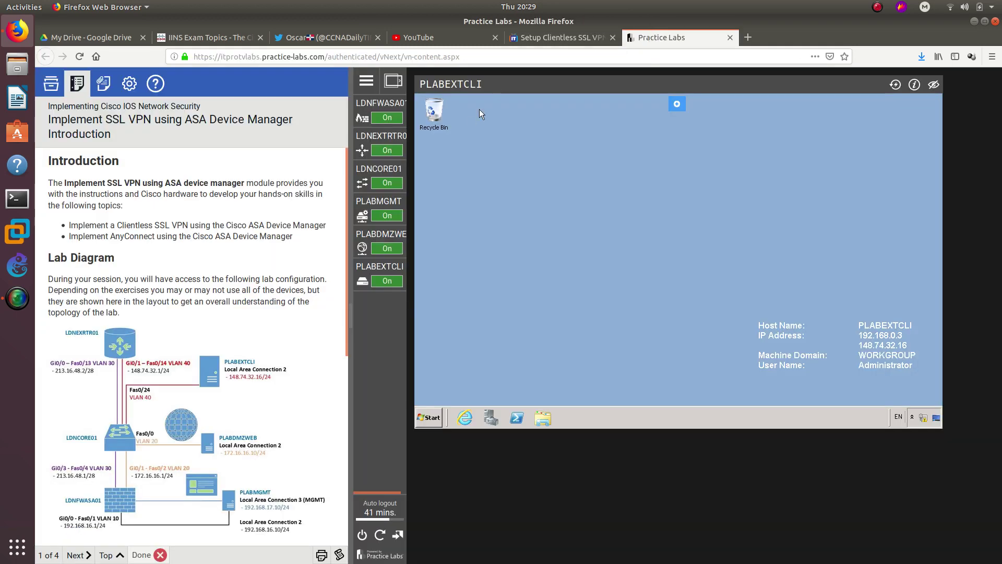
mouse_move(376, 183)
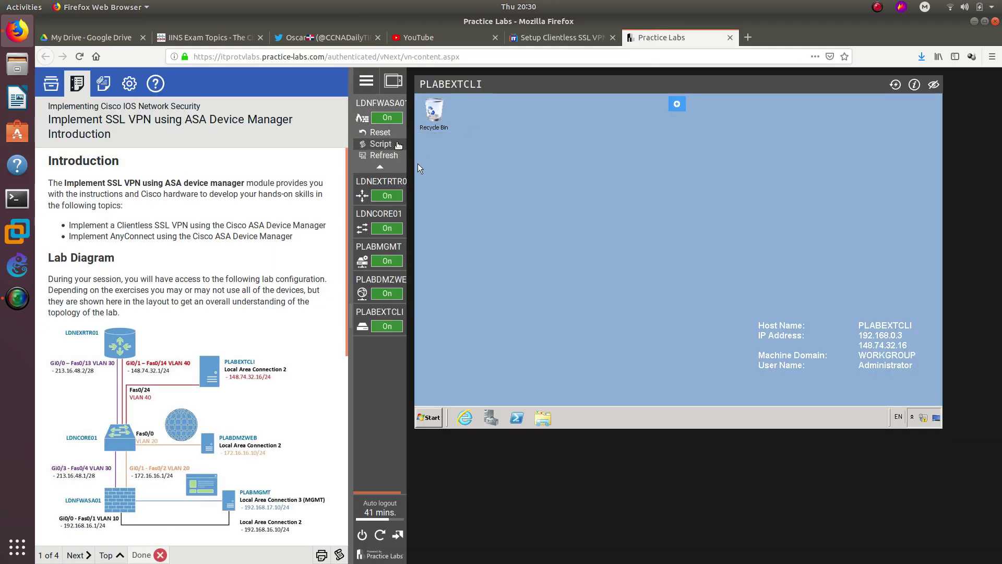
mouse_move(396, 298)
mouse_move(381, 117)
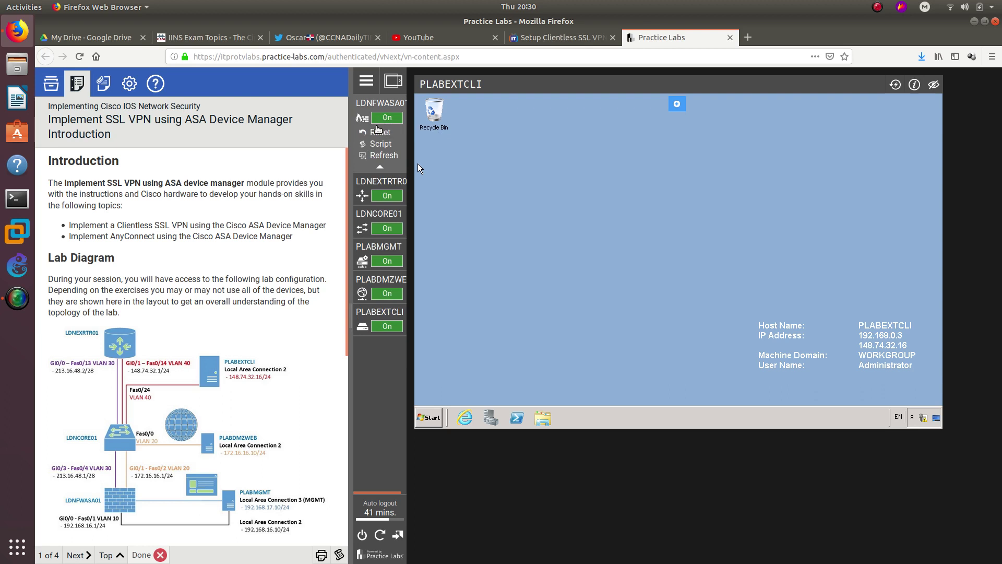
mouse_move(390, 314)
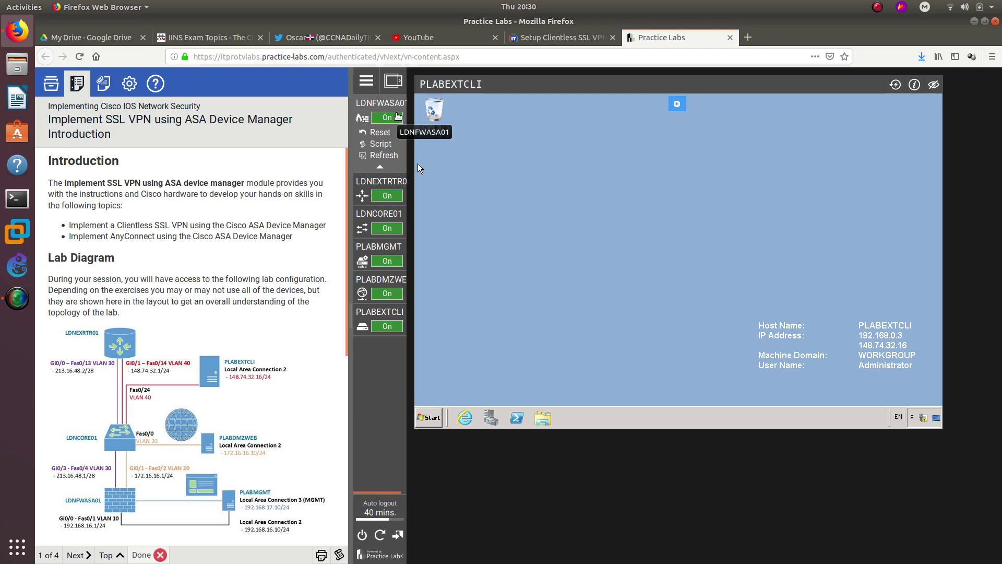
mouse_move(390, 363)
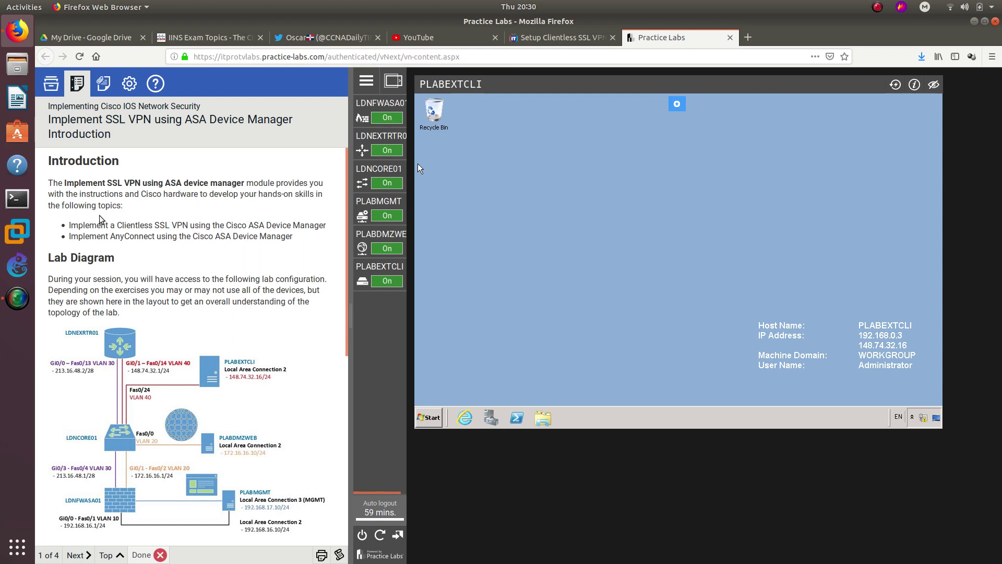
left_click_drag(69, 225, 324, 226)
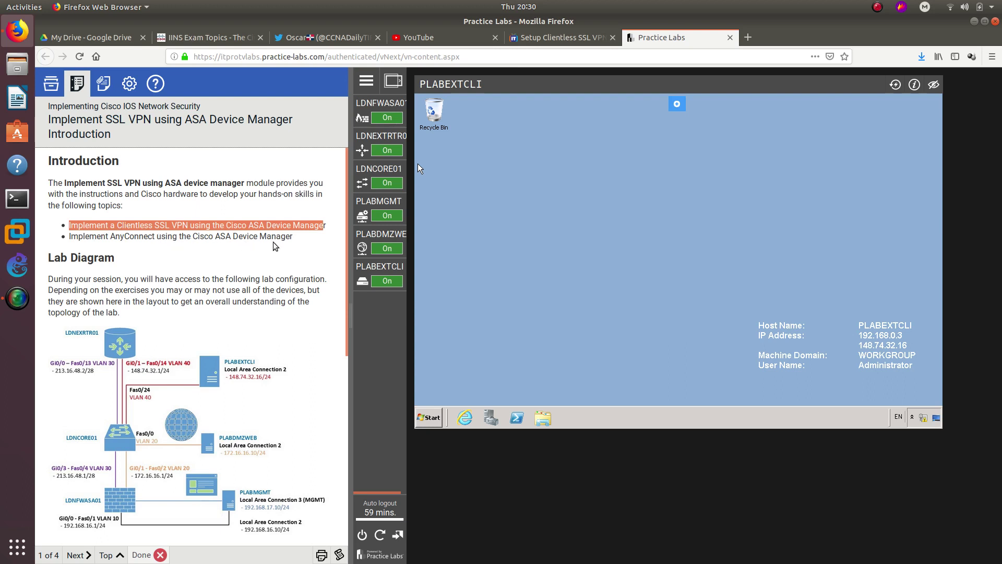
scroll(167, 230, "down", 3)
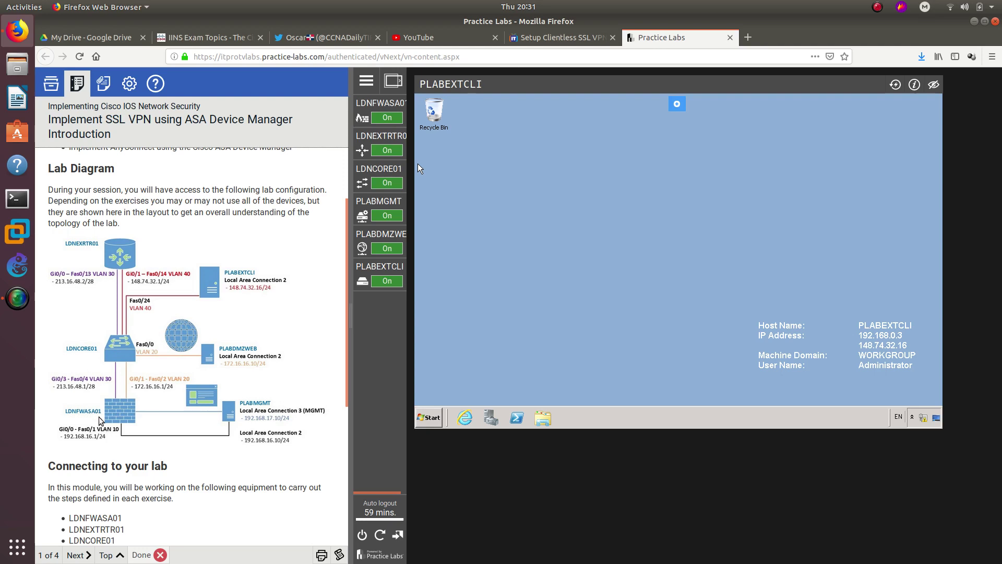
- Open the LDNFWASA01 console and advance to Exercise 1's Task 1, highlighting 'Clientless'
left_click(385, 112)
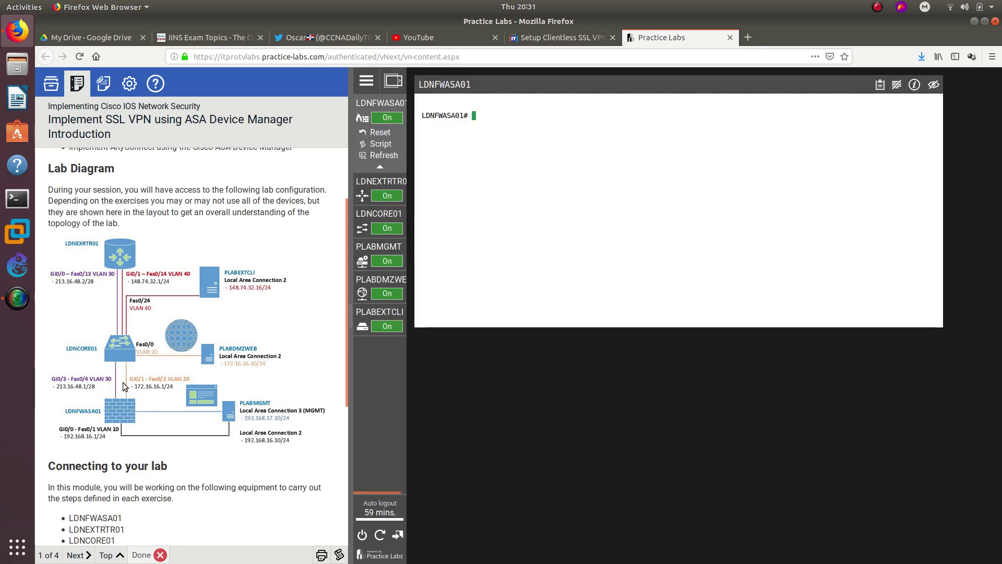
scroll(125, 386, "down", 5)
left_click(74, 555)
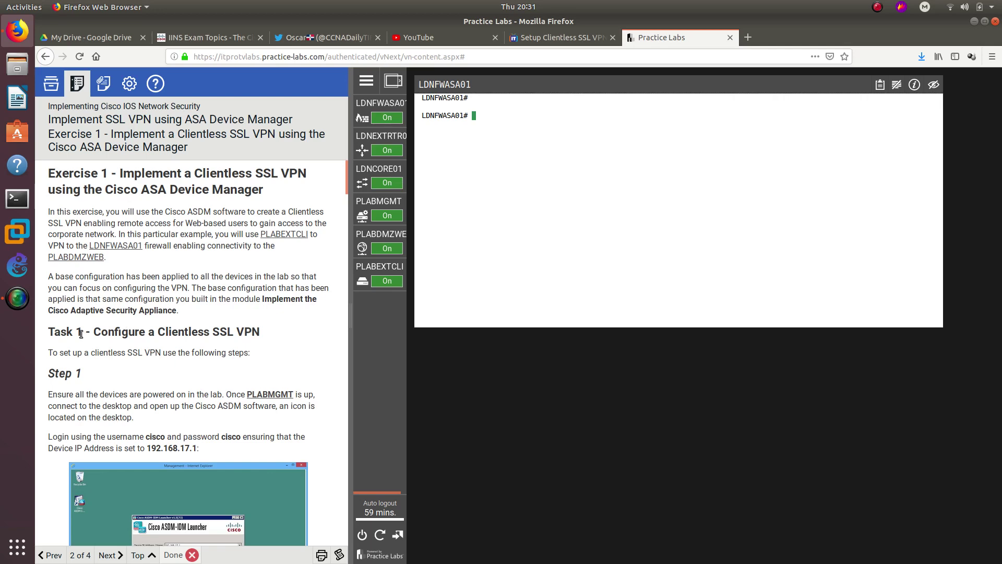
left_click_drag(94, 332, 278, 337)
left_click(166, 333)
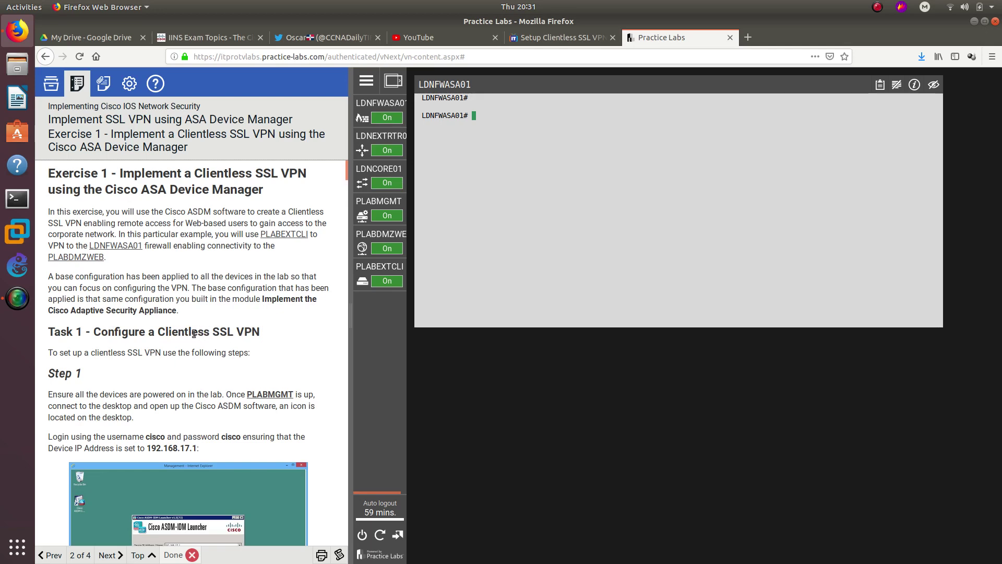
double_click(194, 334)
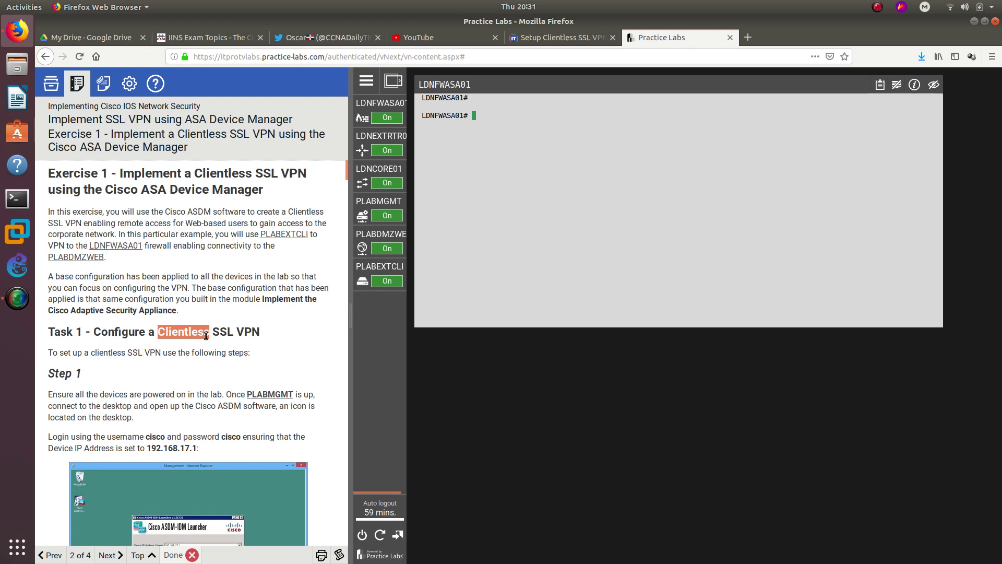
- Connect to the PLABMGMT management desktop
scroll(206, 335, "down", 3)
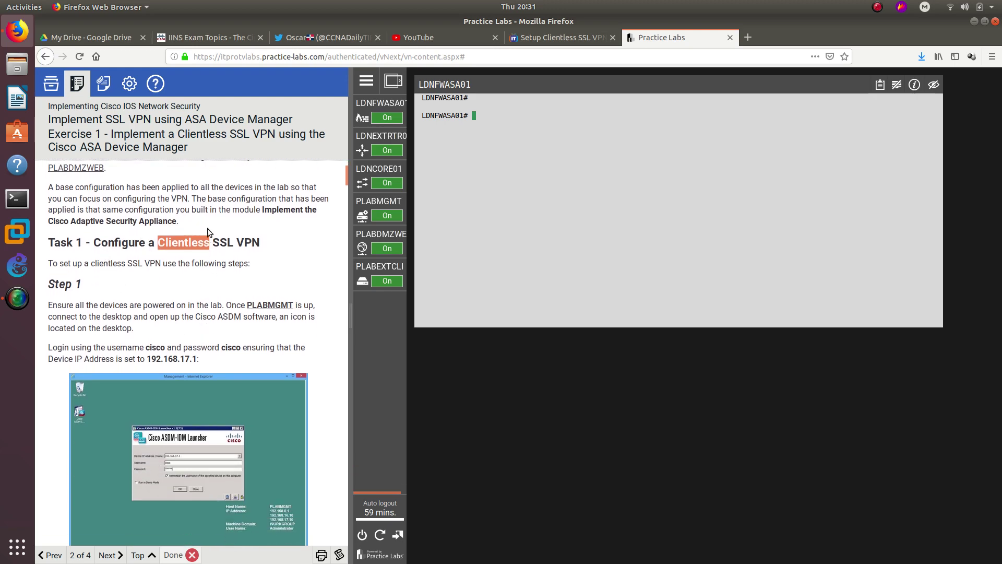
scroll(207, 232, "up", 3)
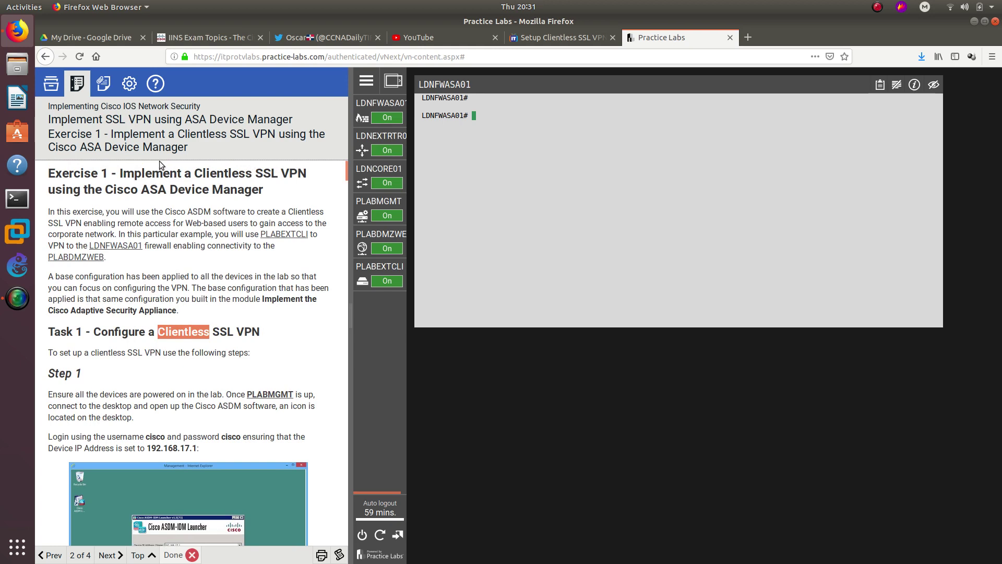
scroll(149, 220, "down", 3)
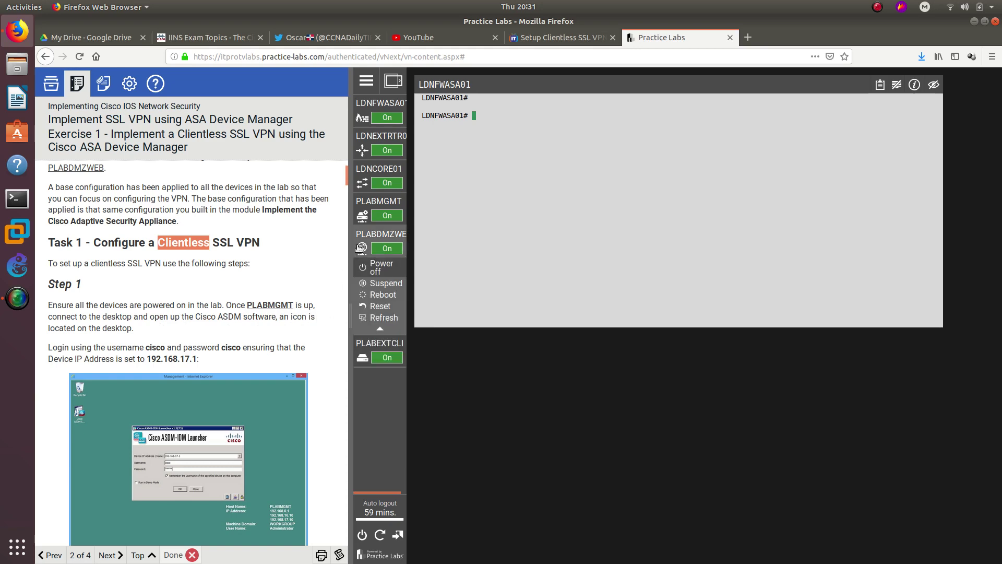
mouse_move(391, 228)
left_click(380, 204)
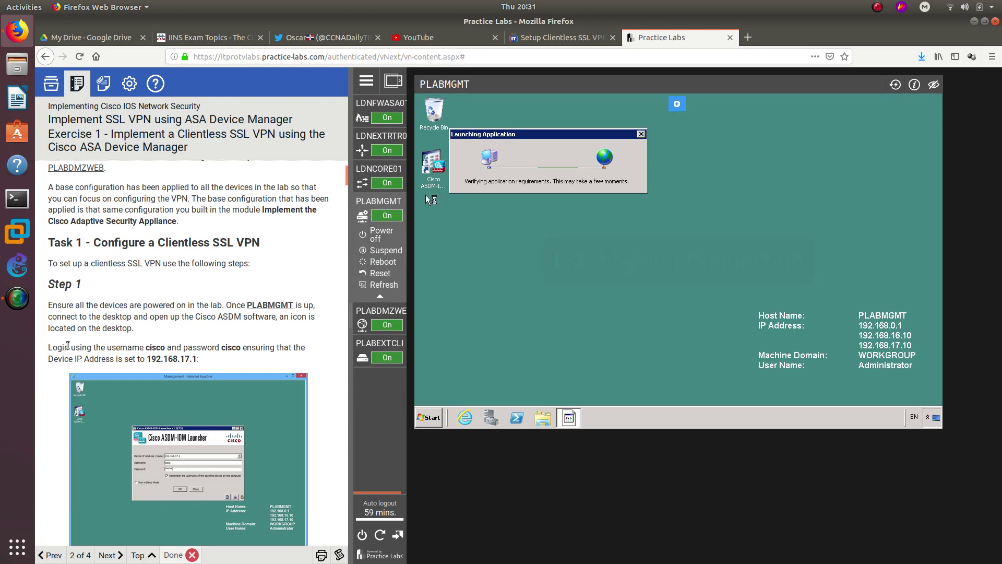
- Log into the ASA at 192.168.17.1 through ASDM-IDM Launcher, always trusting its certificate
left_click(429, 166)
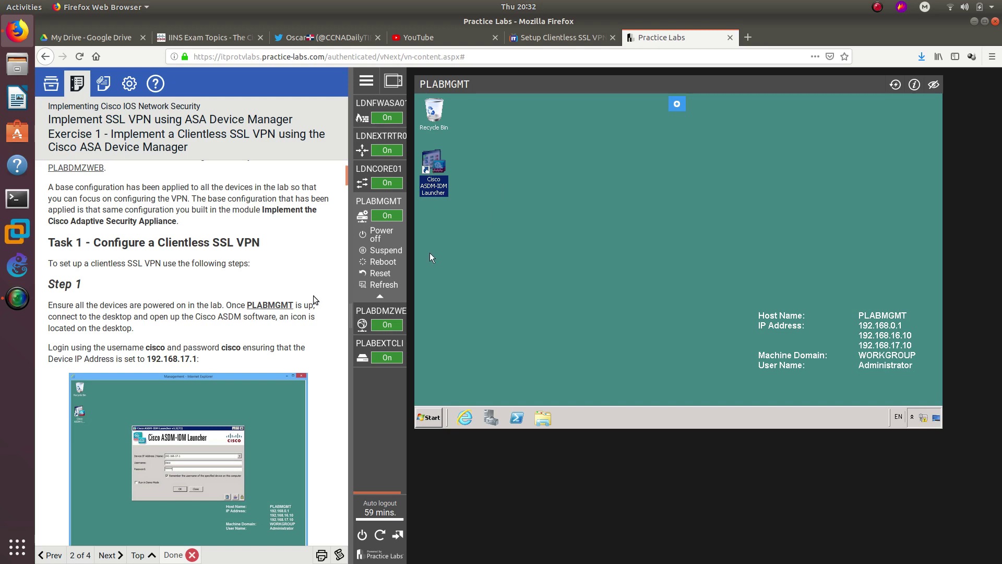
scroll(121, 292, "down", 3)
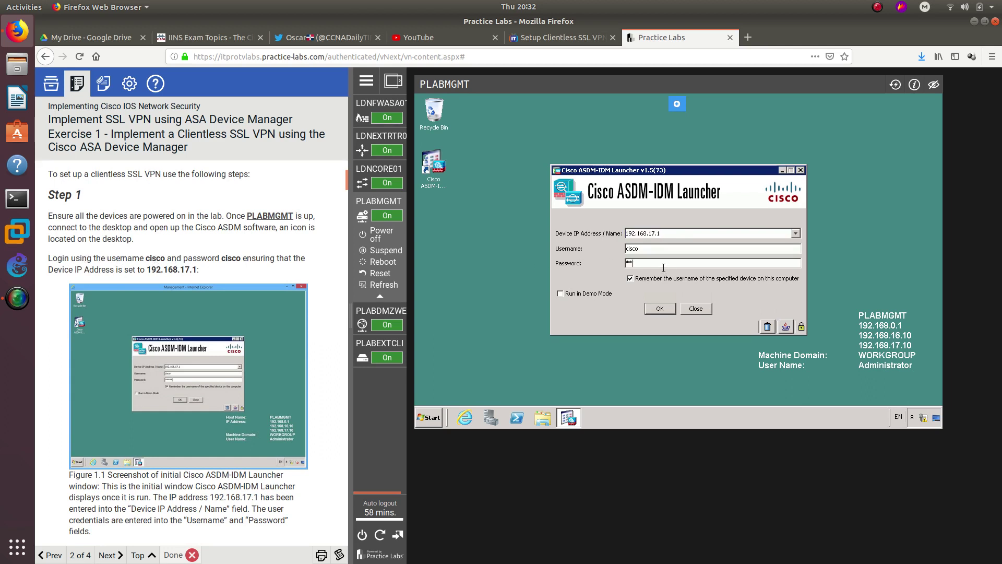
key("BackSpace")
key("BackSpace")
left_click(669, 309)
left_click(595, 250)
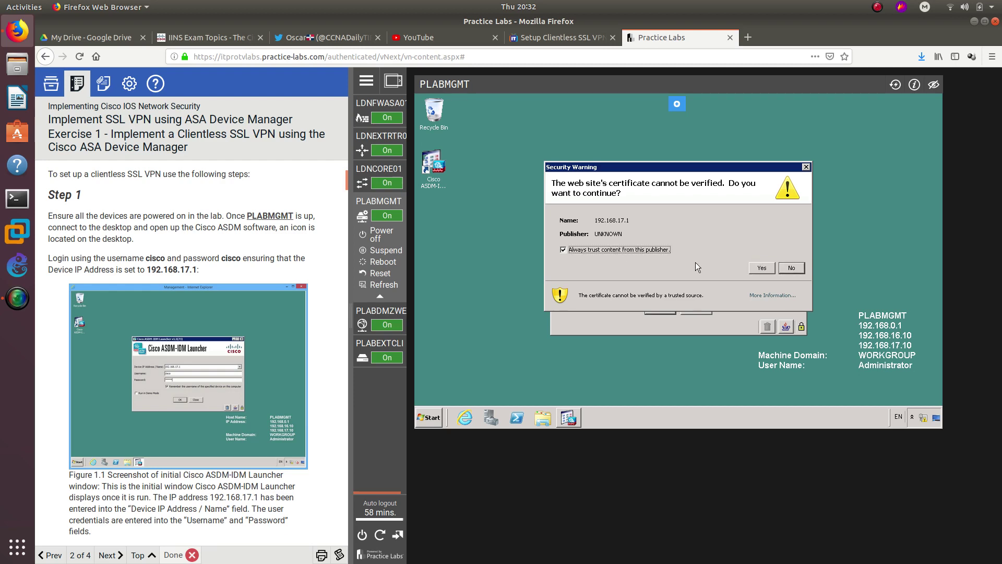
left_click(773, 271)
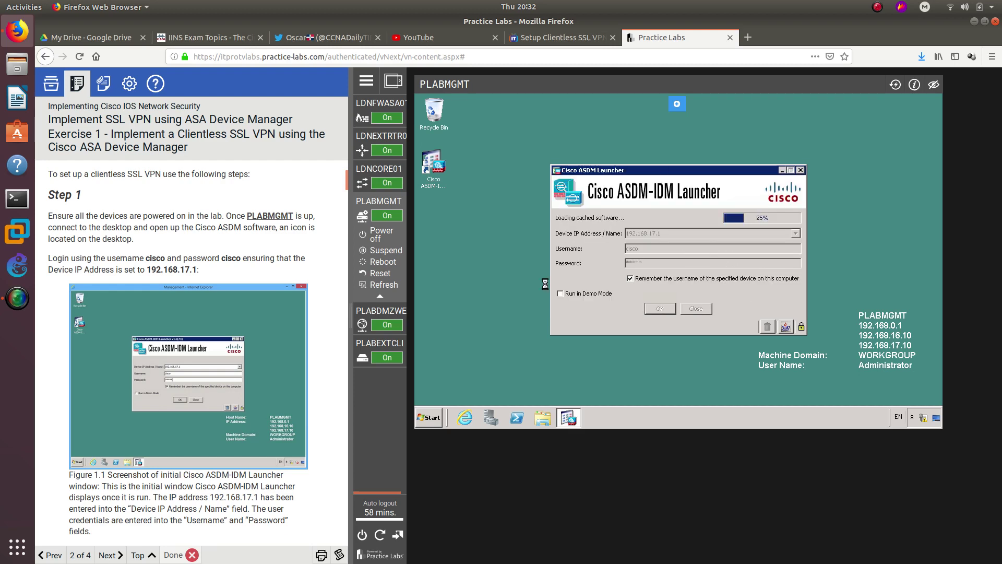
scroll(284, 231, "down", 10)
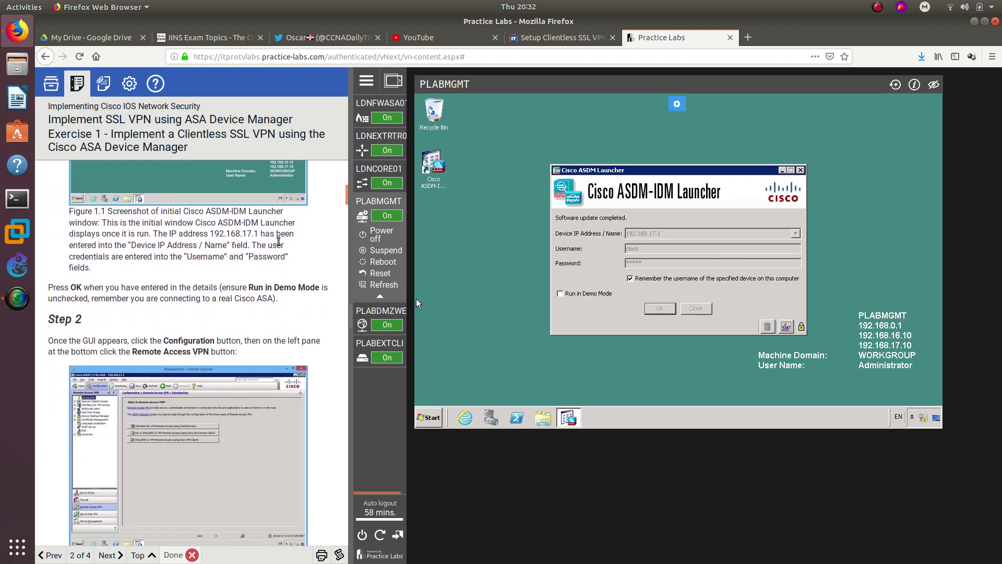
scroll(93, 293, "down", 2)
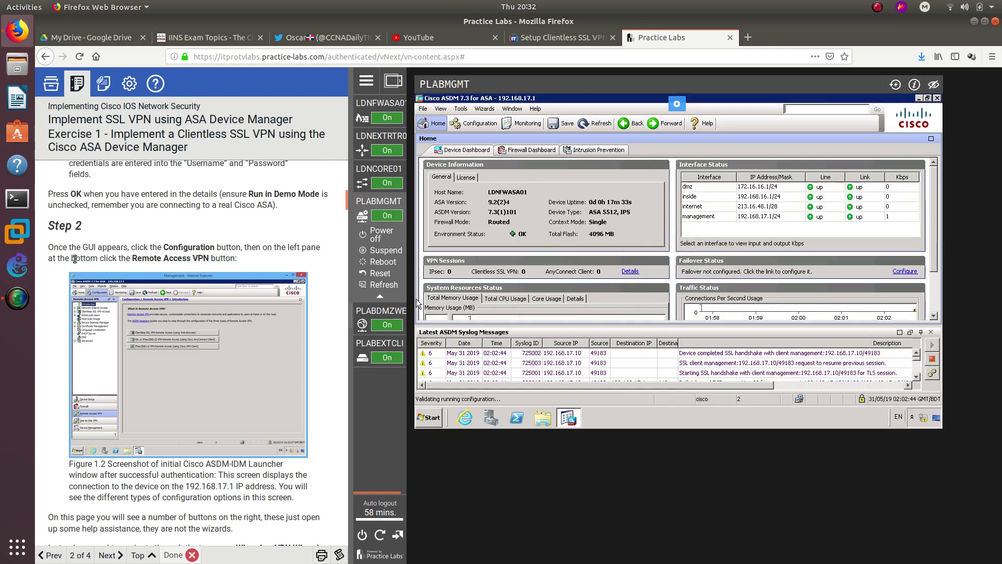
- Go to Configuration > Remote Access VPN to show its Introduction page
left_click_drag(133, 258, 211, 260)
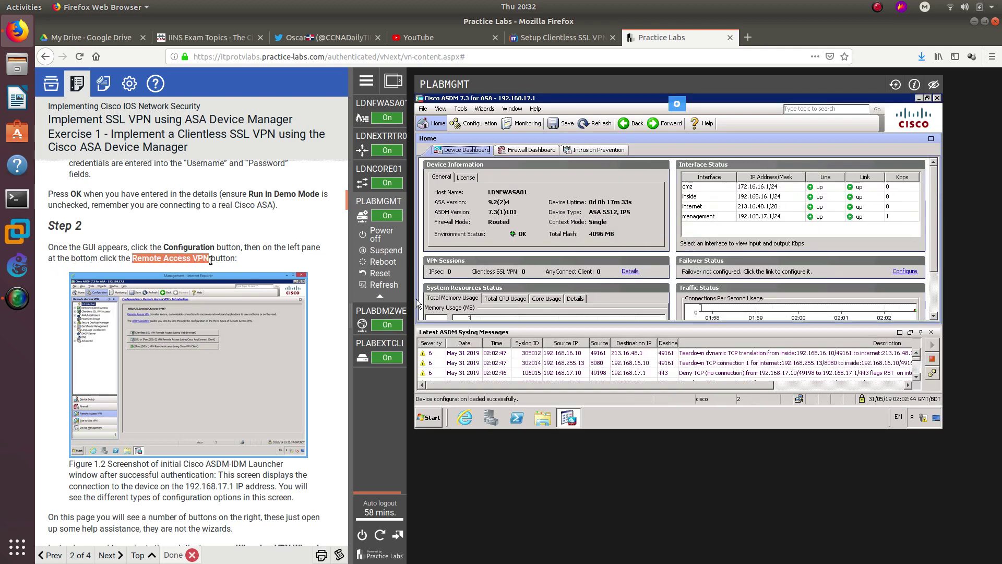
left_click(476, 124)
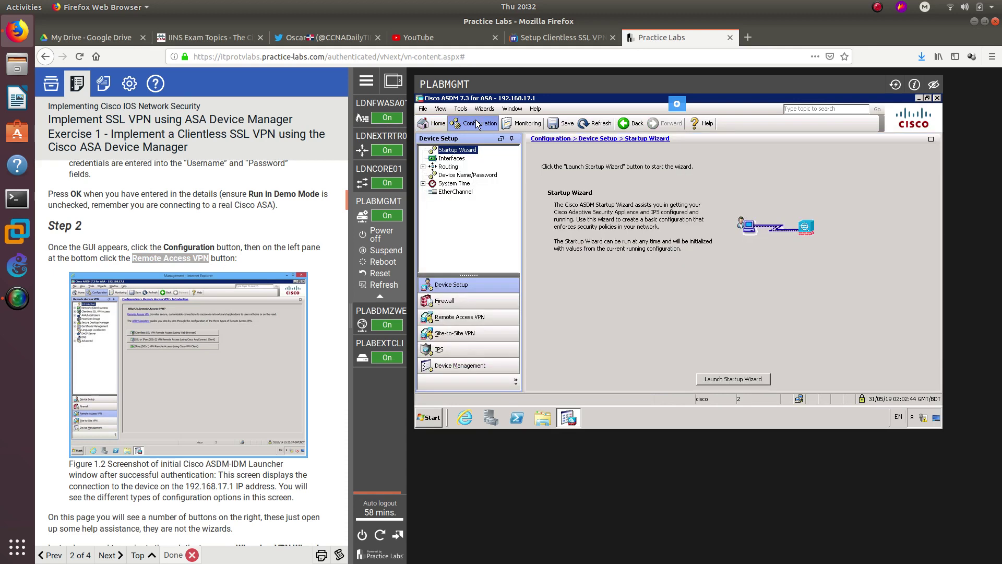
left_click(470, 318)
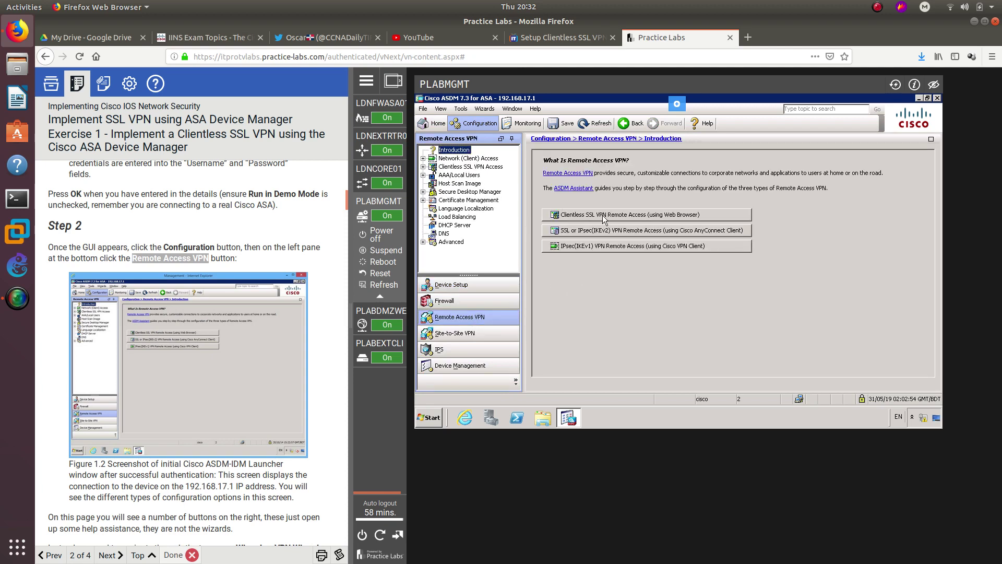
- Bring up the clientless SSL VPN remote access guidance and close the failed documentation page
left_click(641, 216)
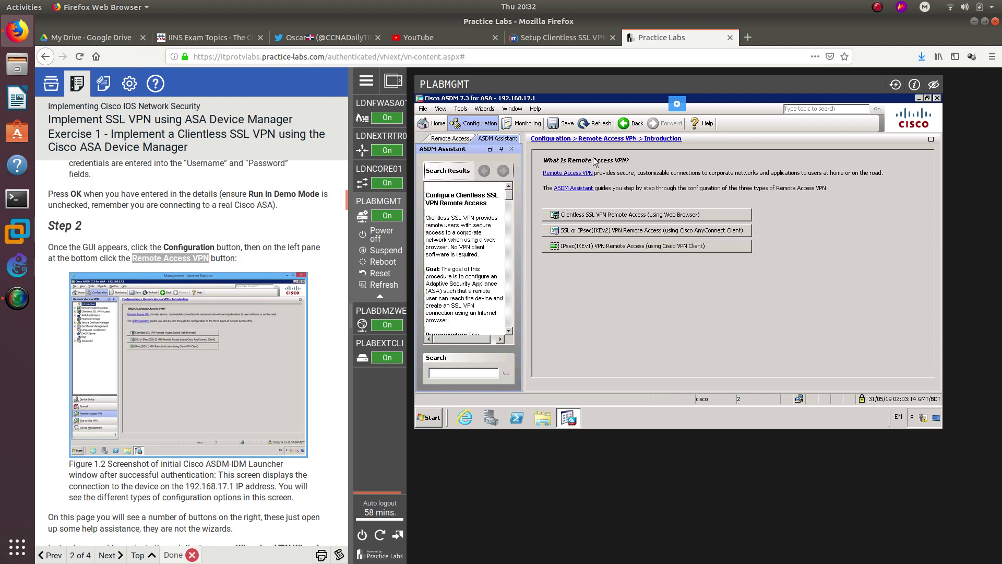
left_click(592, 218)
left_click(567, 173)
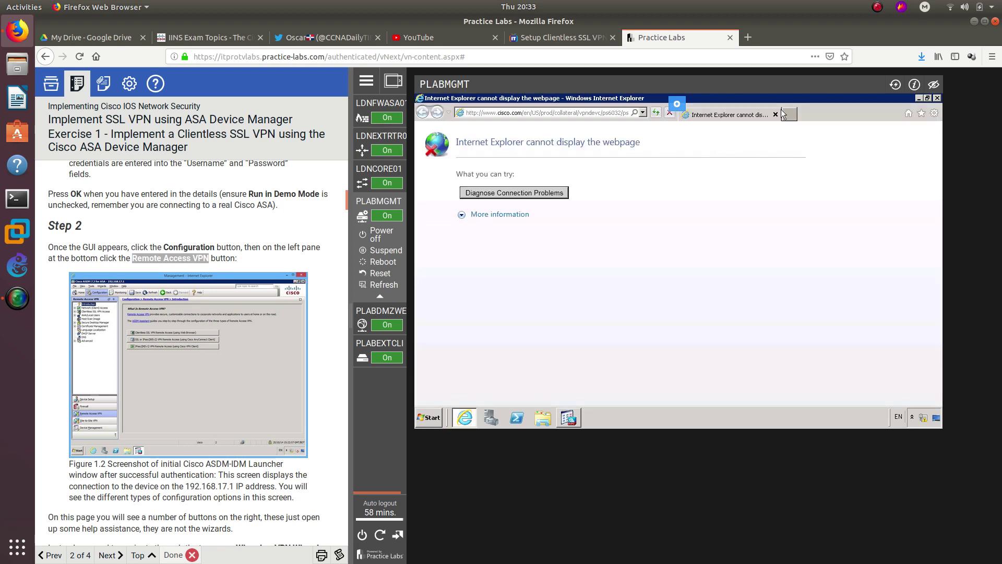
left_click(776, 115)
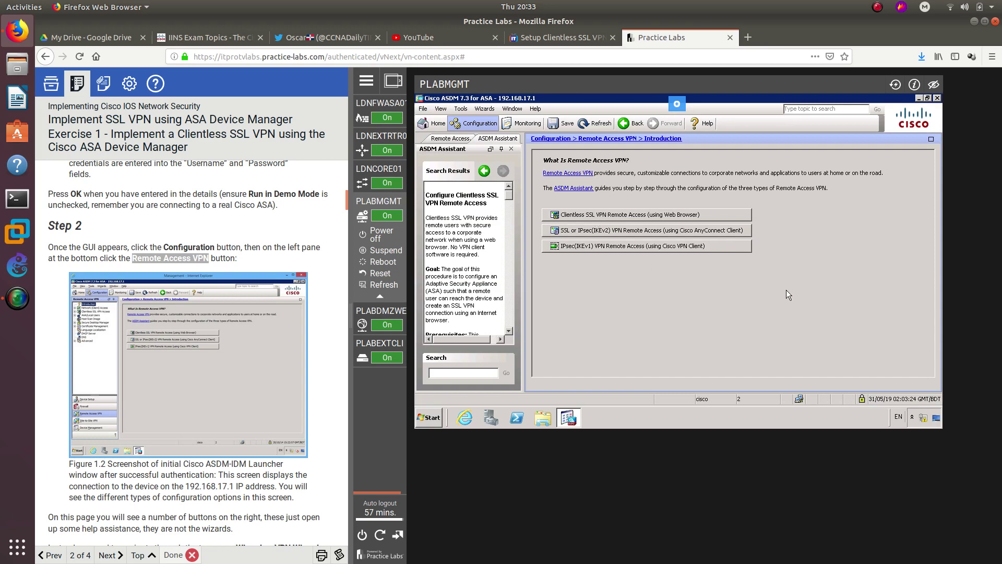
left_click(629, 218)
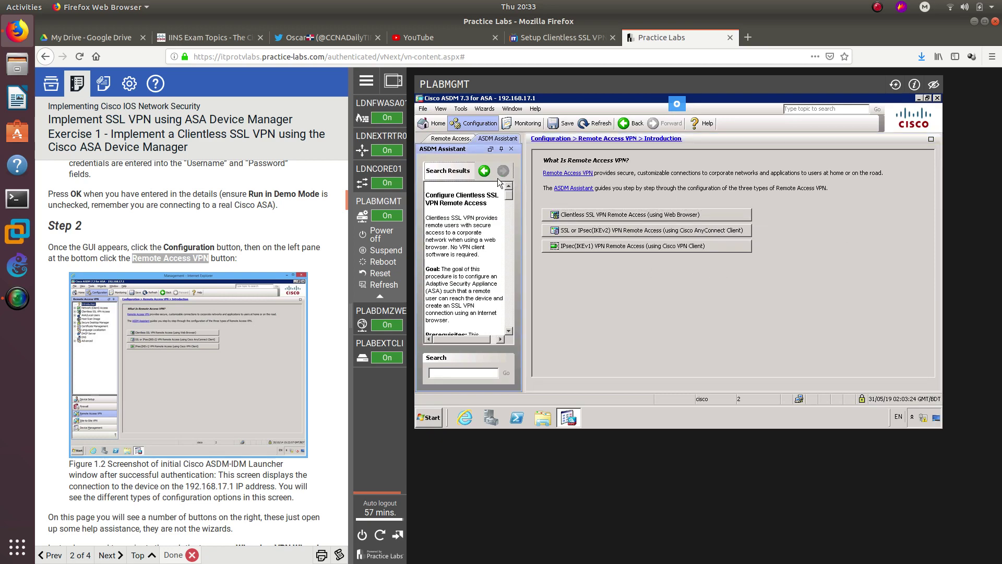
left_click(240, 252)
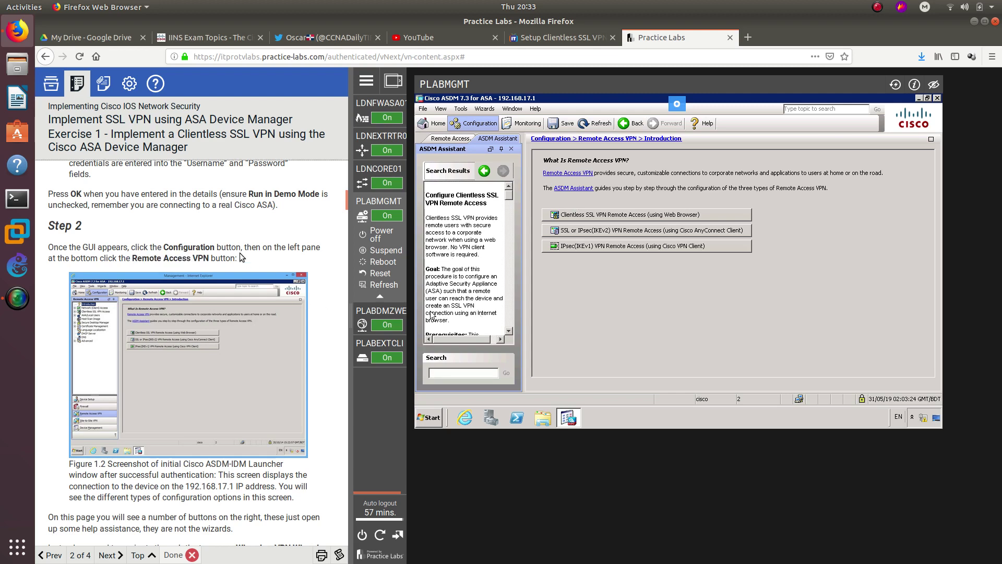
- Highlight the wizard path in the lab guide and open ASDM's Wizards menu
scroll(239, 252, "down", 3)
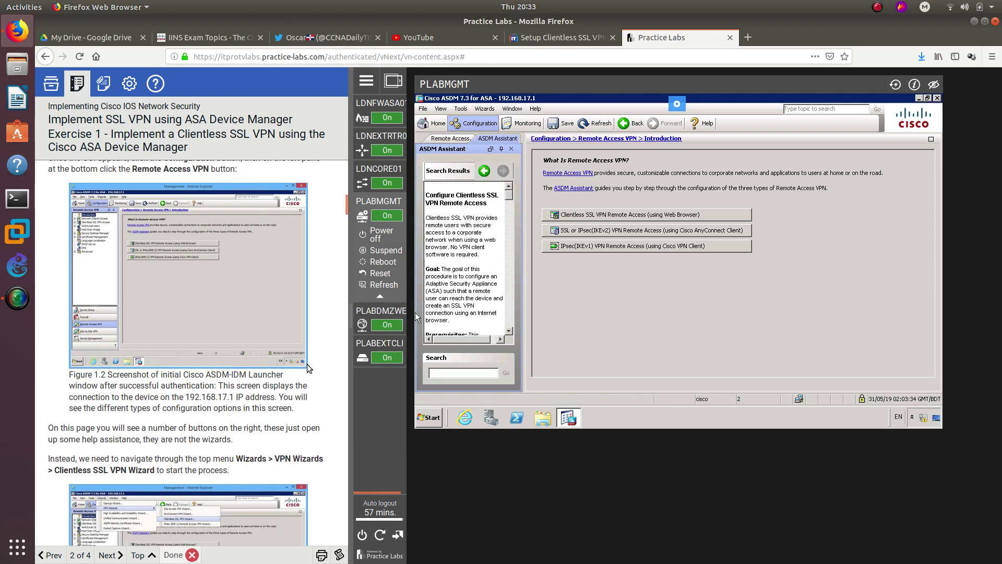
scroll(307, 364, "down", 2)
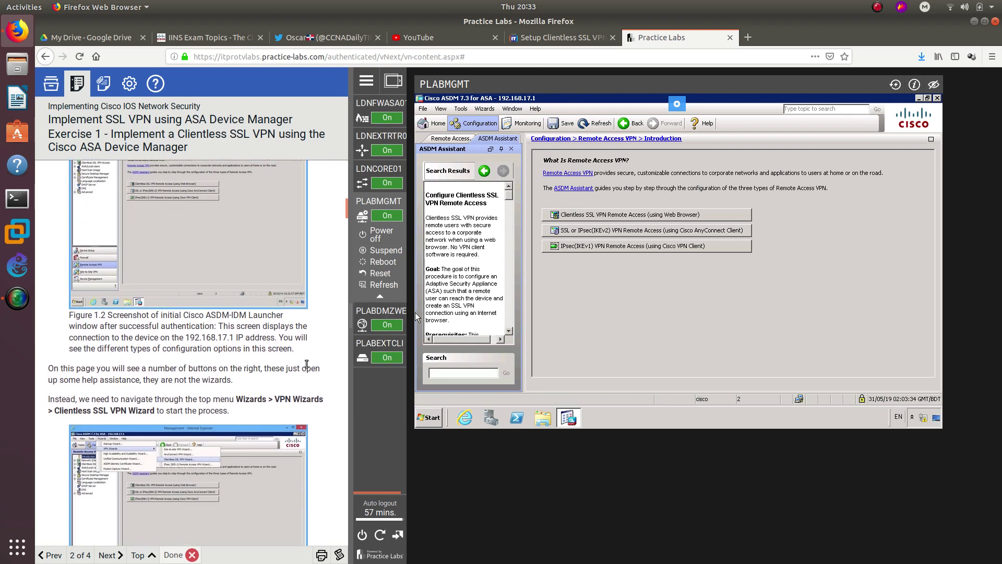
scroll(311, 360, "down", 2)
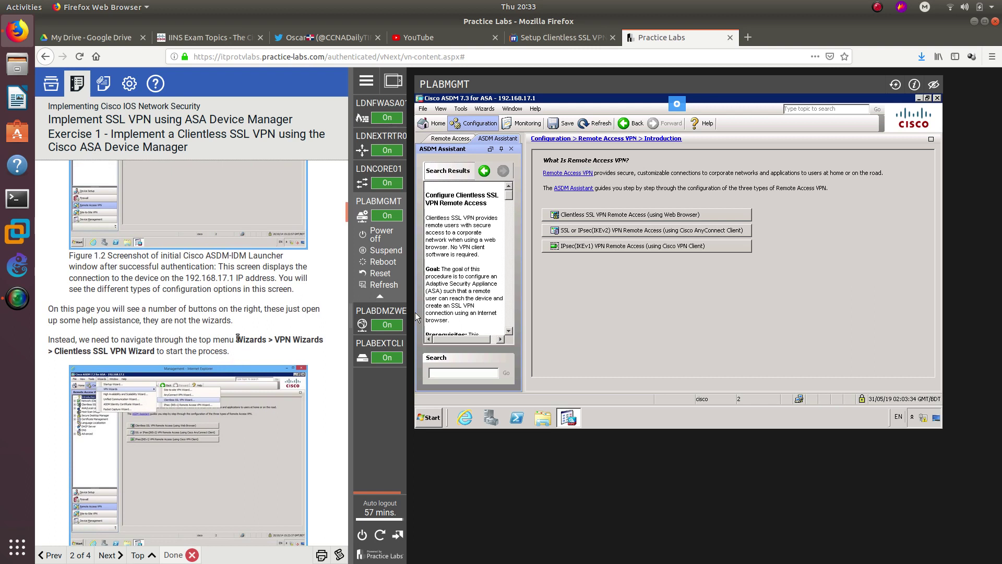
left_click_drag(237, 337, 159, 355)
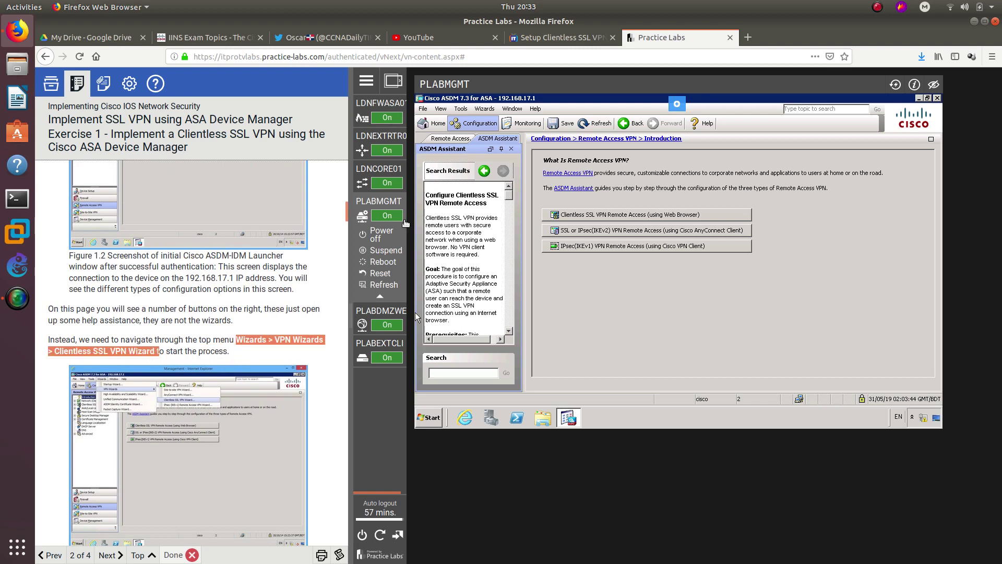
left_click(487, 111)
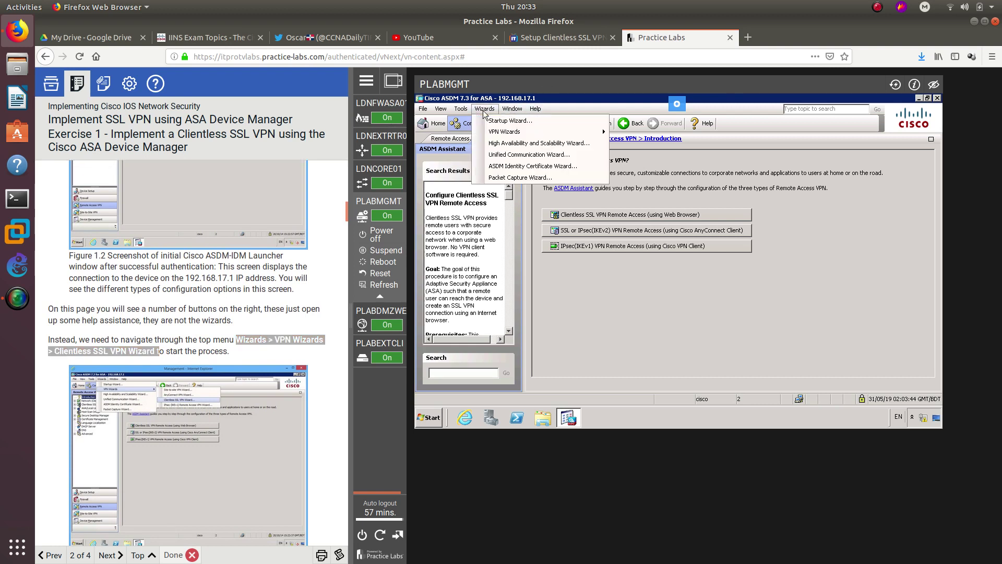
- Launch Wizards > VPN Wizards > Clientless SSL VPN Wizard and advance to Step 2, SSL VPN Interface
mouse_move(516, 136)
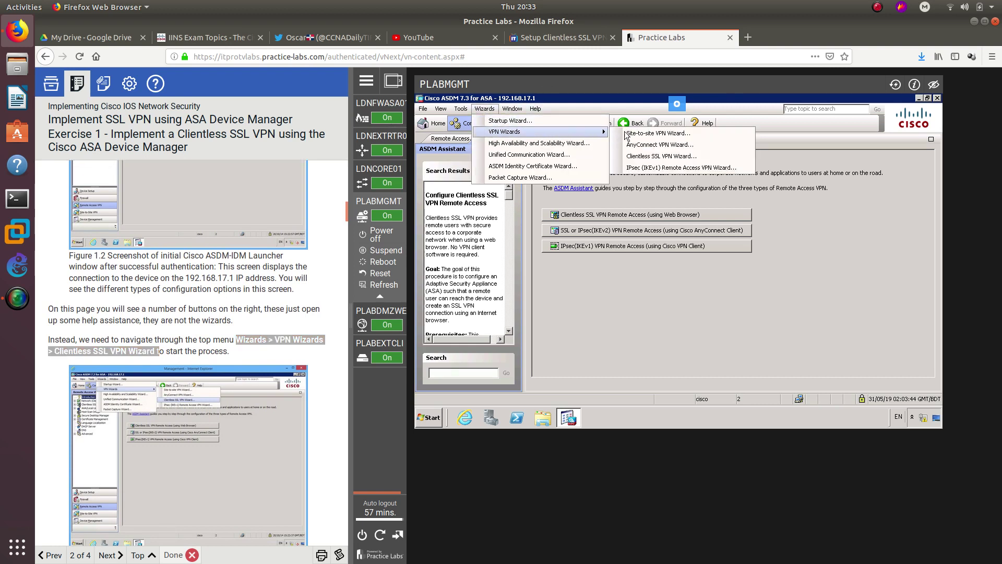
left_click(647, 157)
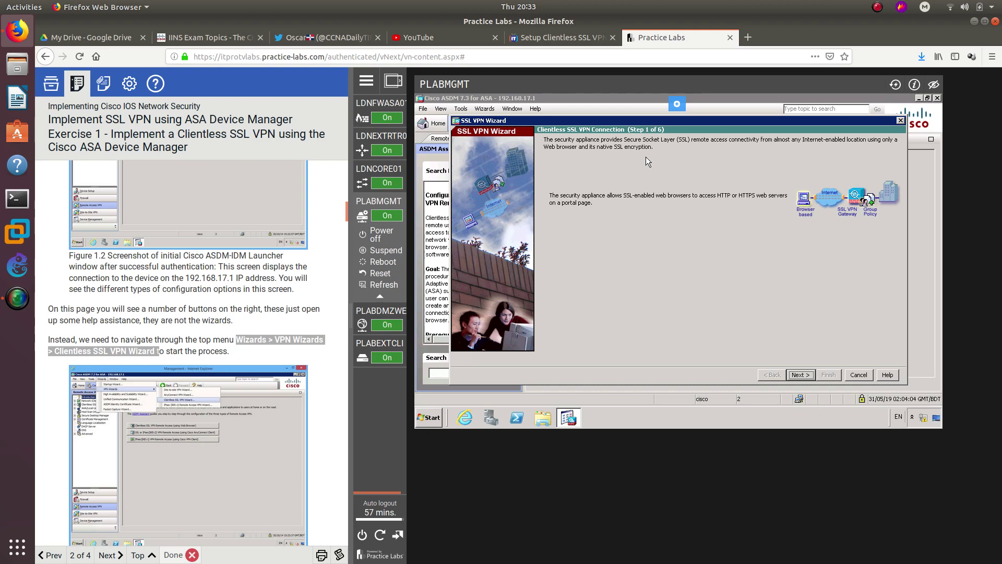
left_click(230, 303)
scroll(230, 303, "down", 2)
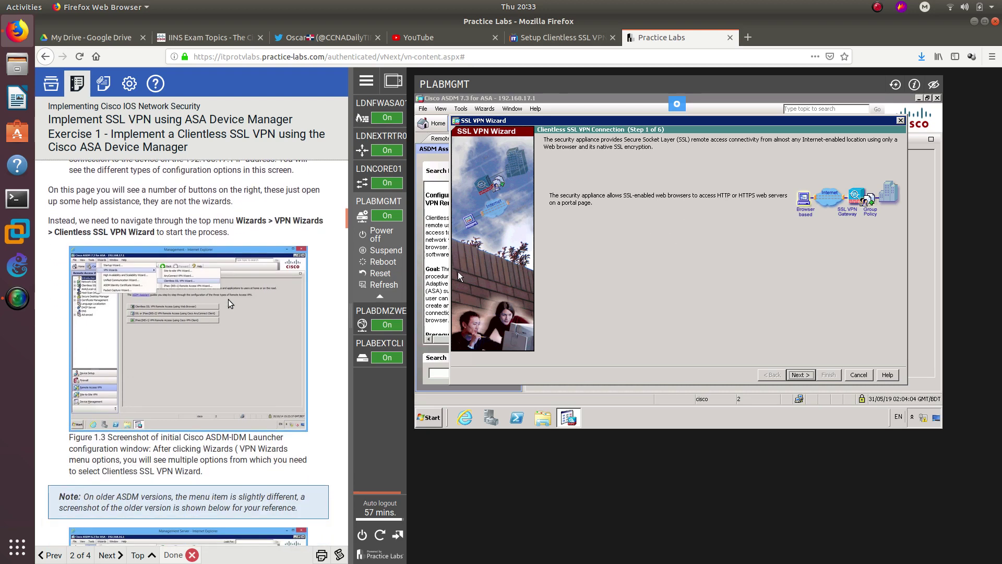
scroll(229, 302, "down", 4)
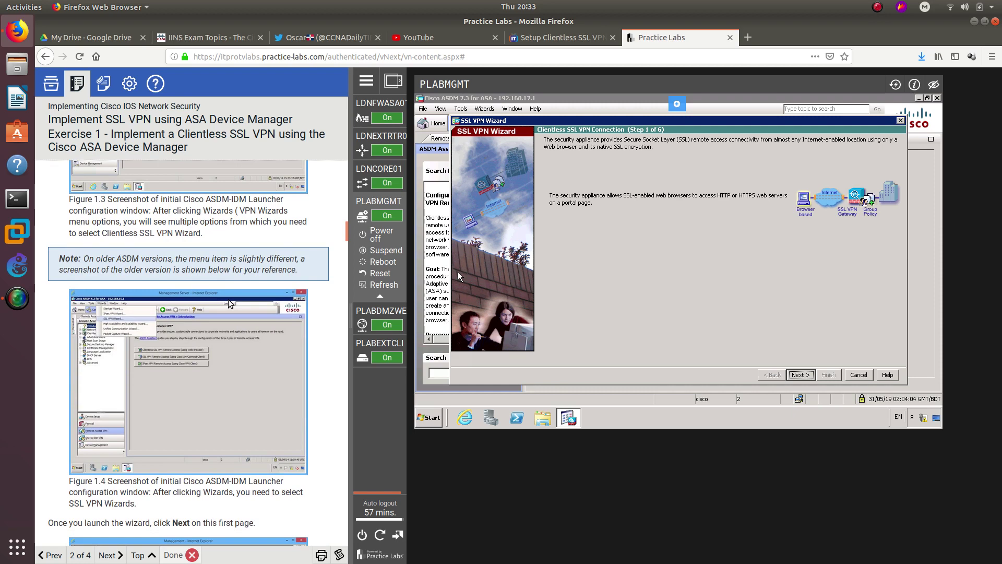
scroll(154, 245, "down", 3)
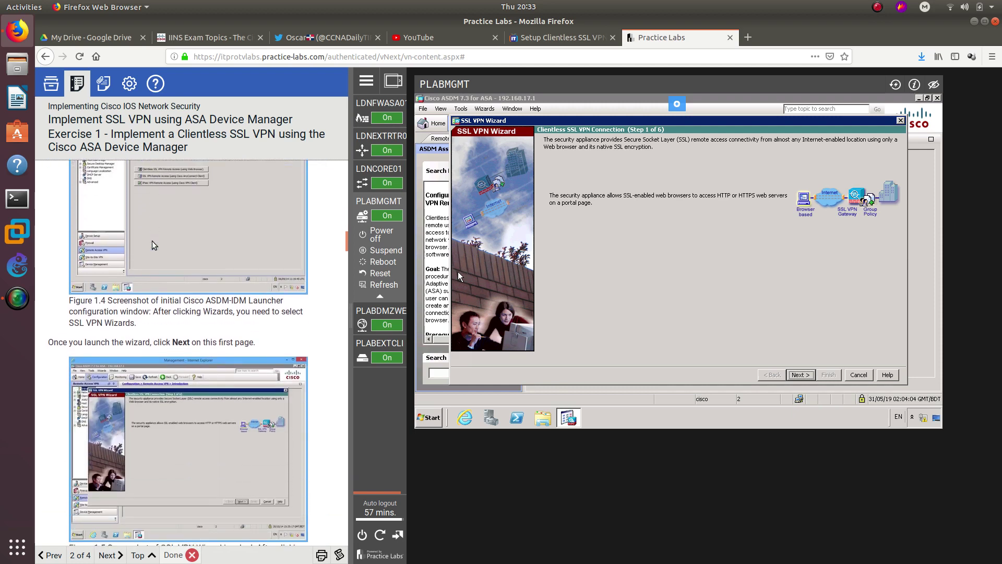
scroll(154, 245, "down", 2)
double_click(181, 225)
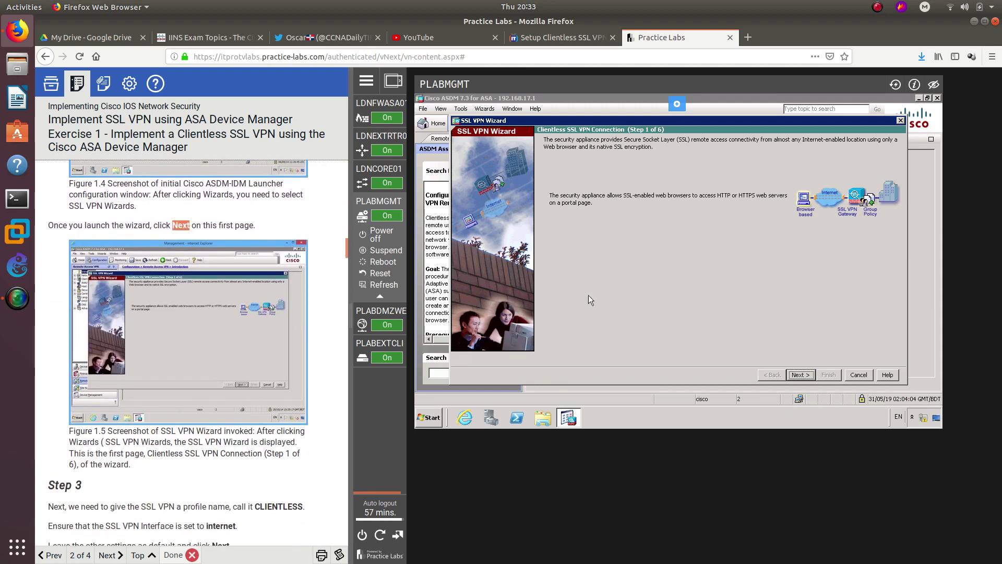
left_click(801, 375)
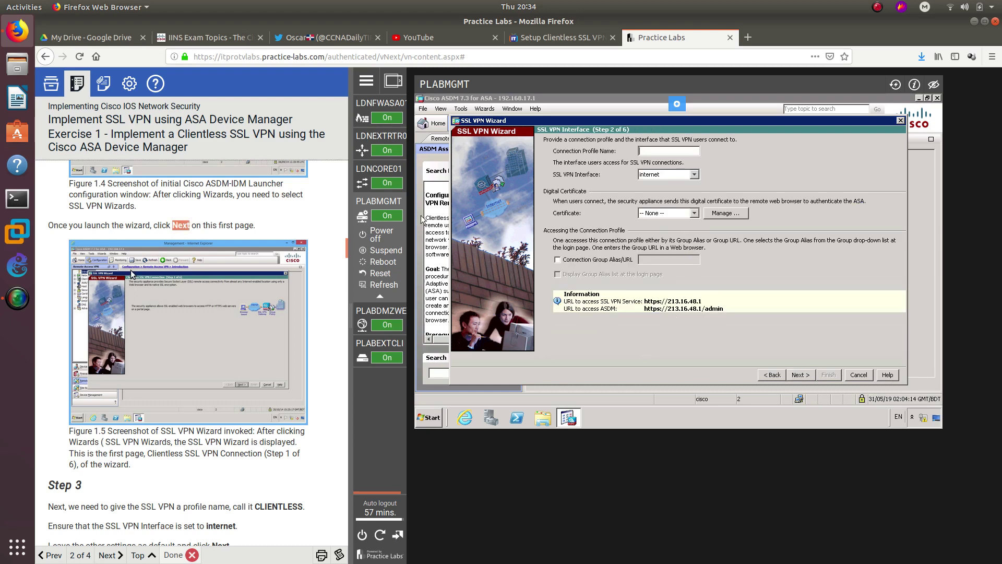
scroll(131, 274, "down", 3)
double_click(67, 337)
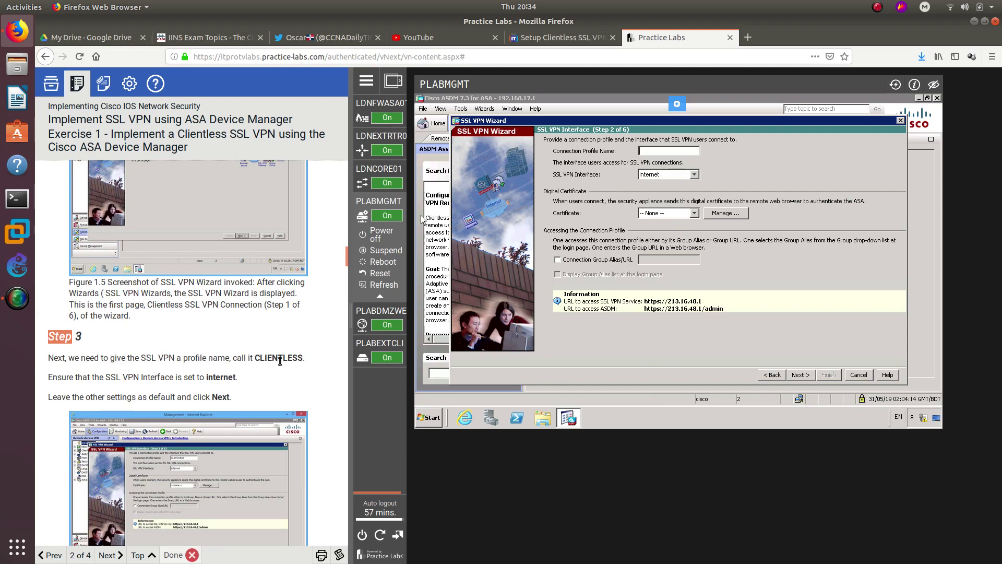
- Name the connection profile CLIENTLESS, keep 'internet' as the SSL VPN interface, and continue to Step 3
left_click(668, 153)
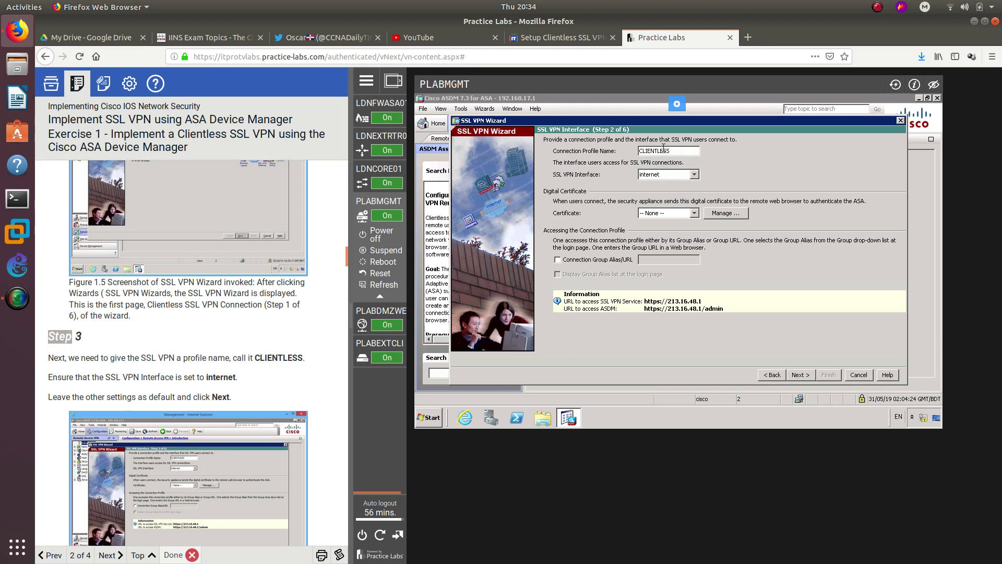
left_click(258, 356)
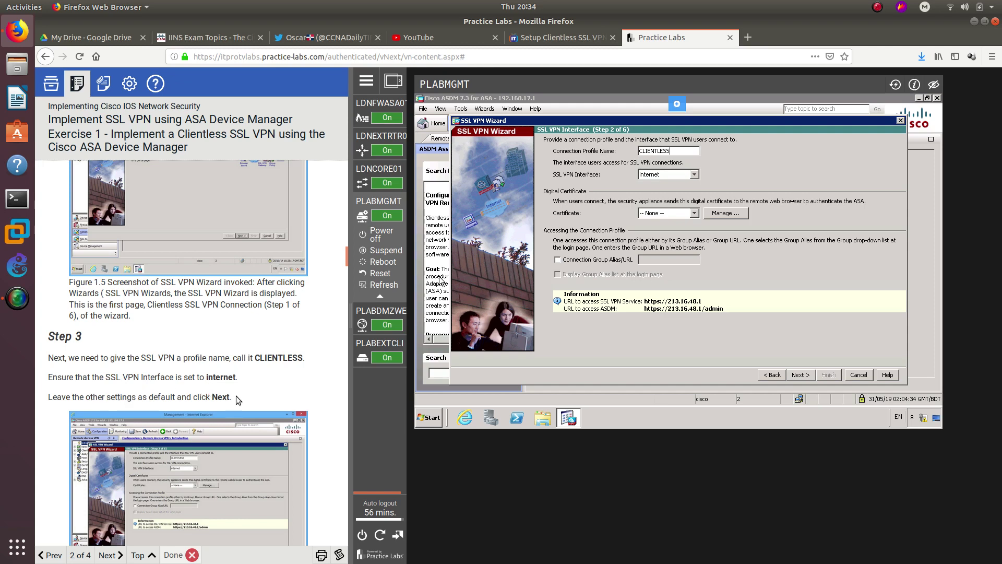
left_click(695, 174)
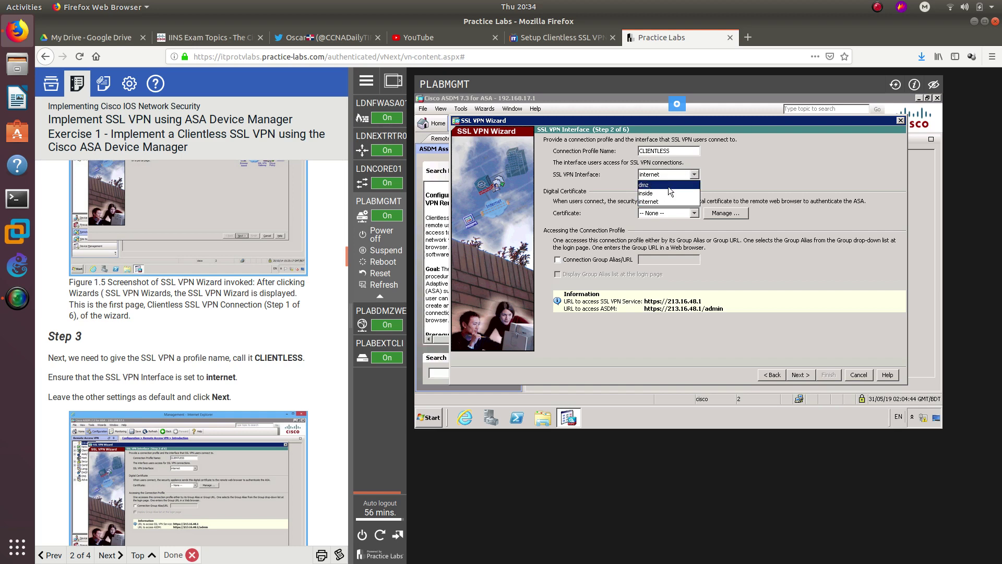
mouse_move(662, 189)
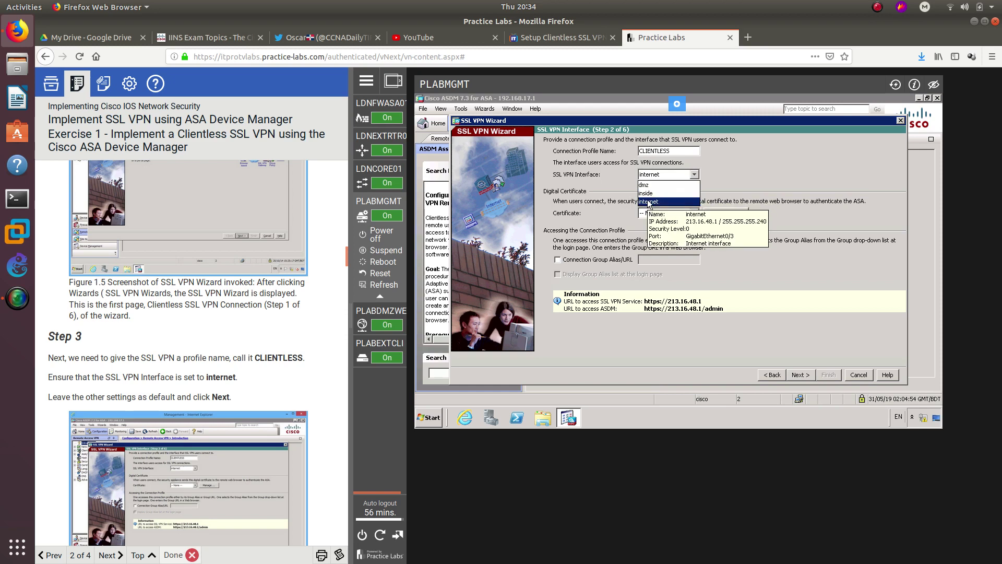
left_click(649, 202)
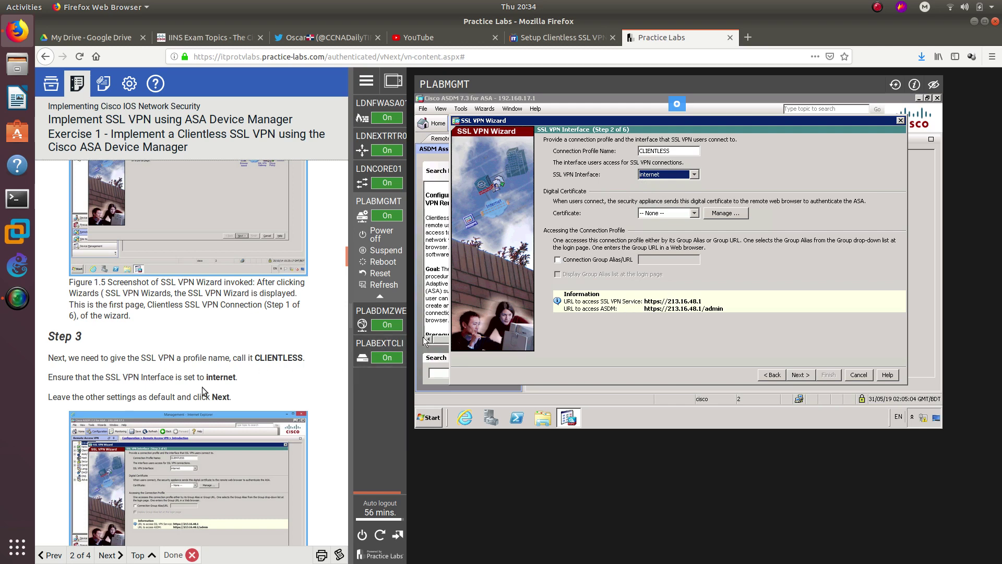
left_click(794, 376)
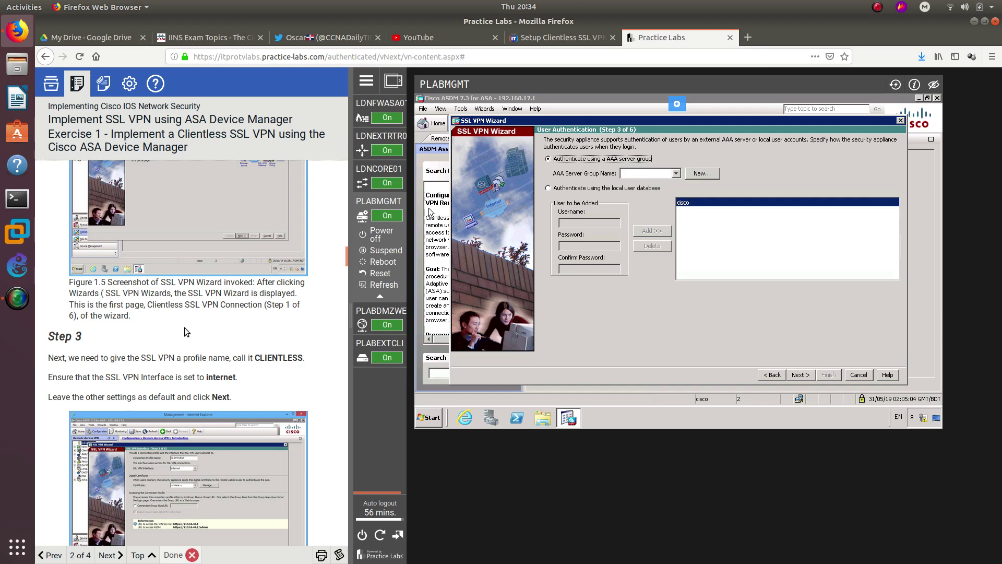
- Highlight the required username, password and confirmation password in the lab guide
scroll(184, 328, "down", 5)
scroll(184, 331, "down", 1)
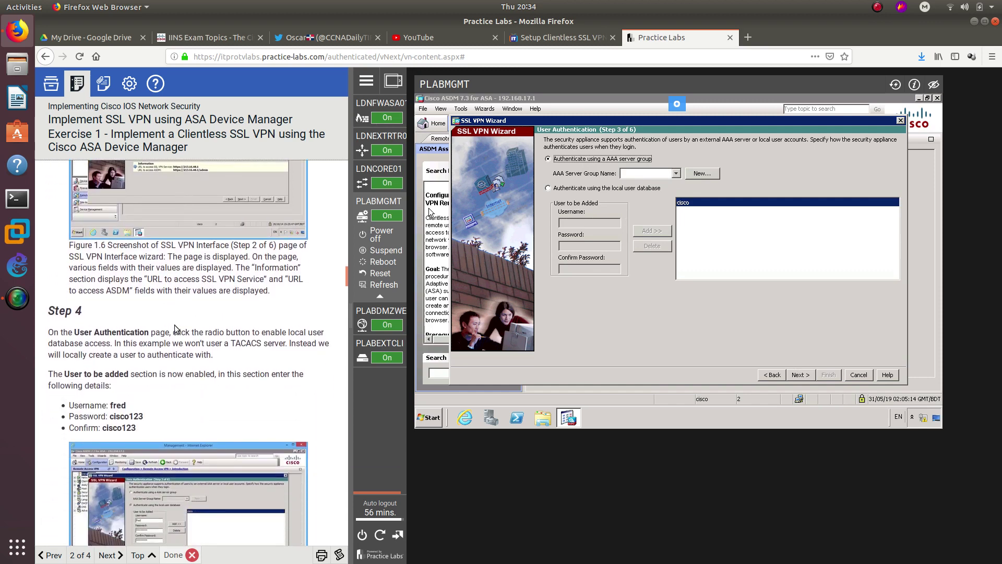
scroll(171, 318, "down", 4)
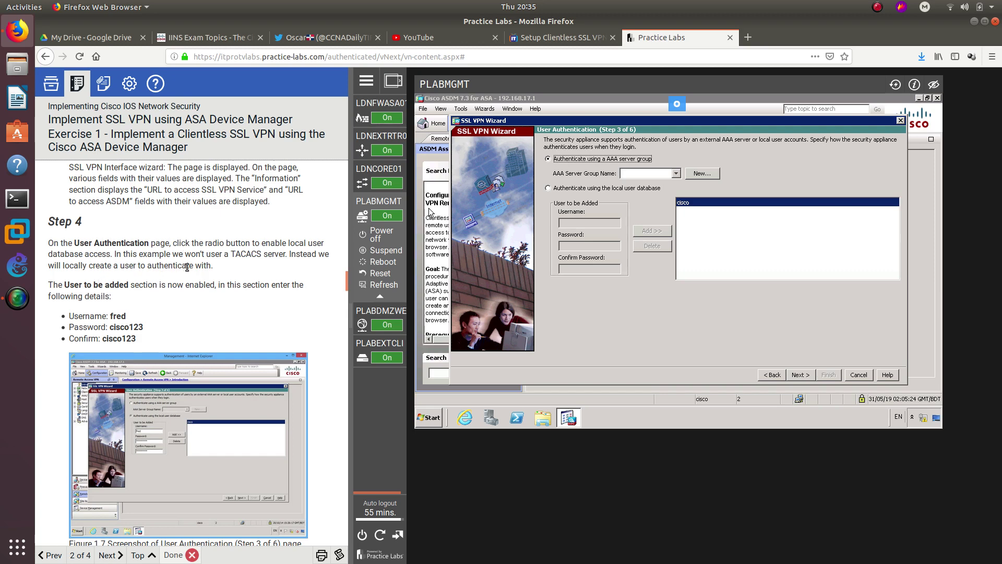
double_click(117, 316)
double_click(118, 329)
double_click(119, 338)
- Choose local user database authentication and add user fred with the lab password
left_click(571, 198)
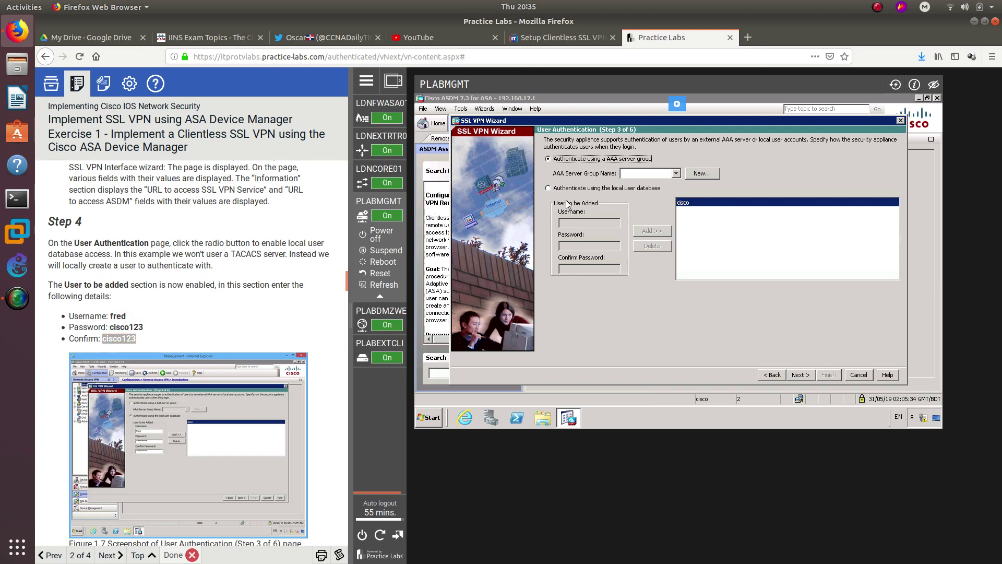
left_click(556, 189)
left_click(580, 224)
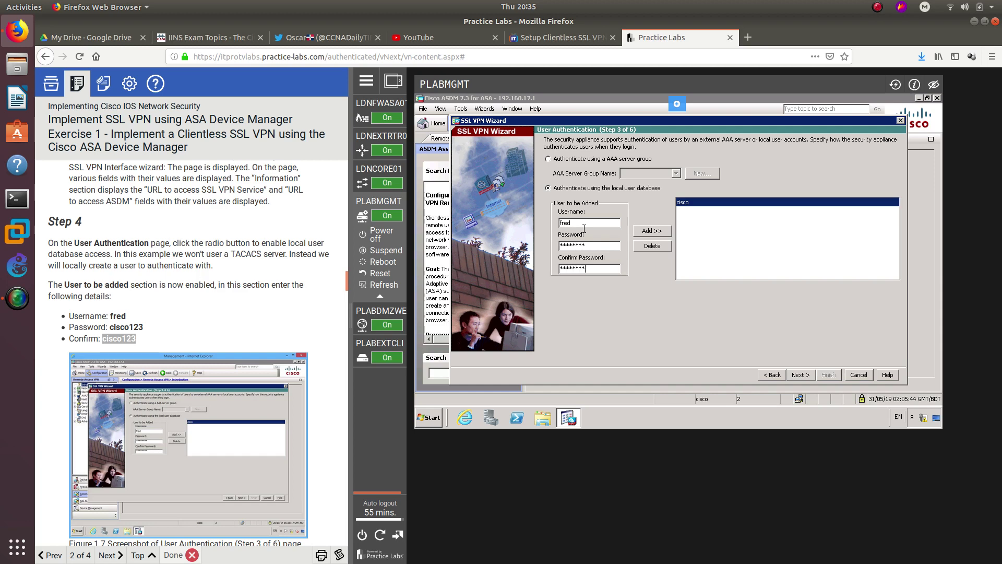
scroll(209, 305, "down", 4)
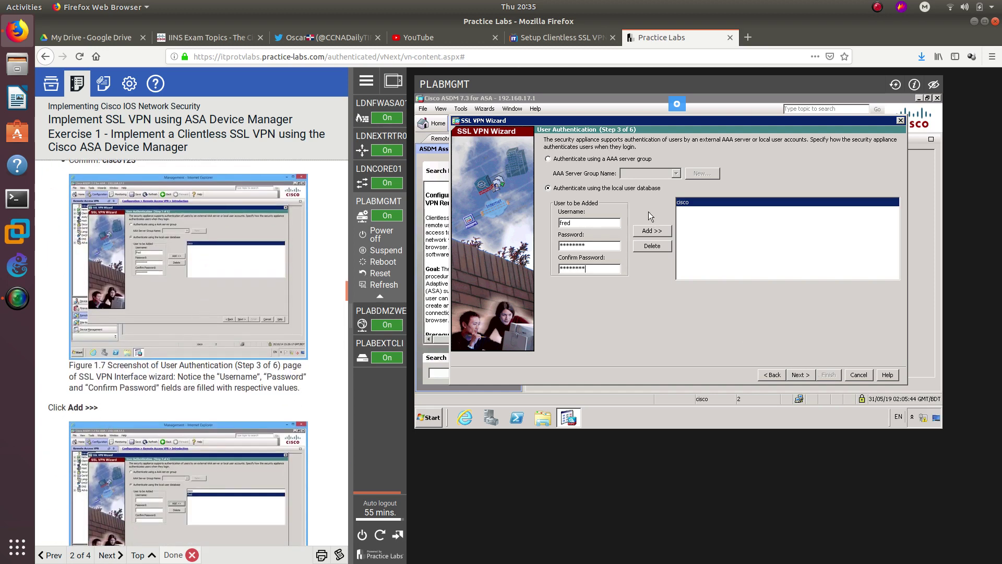
left_click(647, 232)
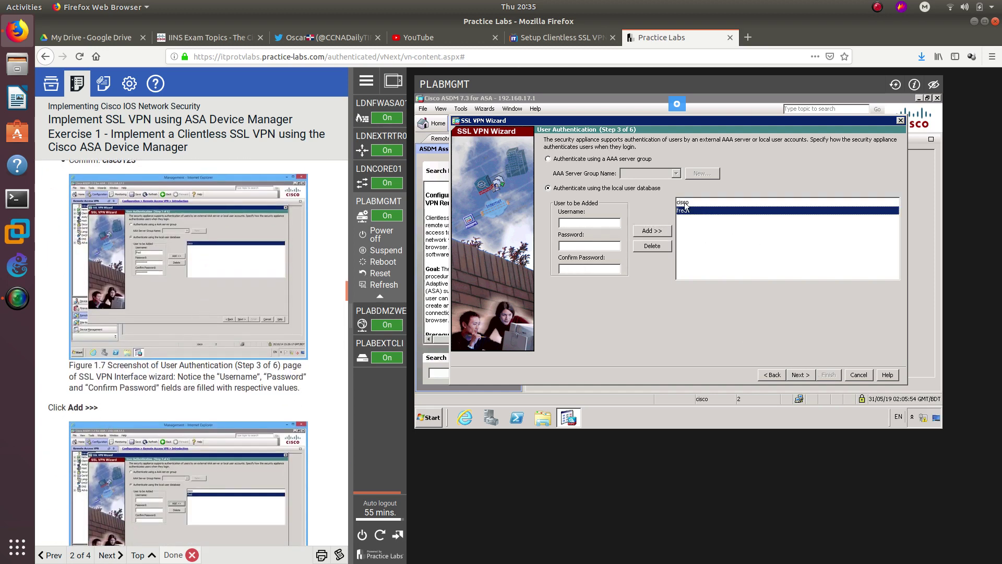
- Advance the SSL VPN wizard to Step 4, Group Policy
scroll(229, 387, "down", 6)
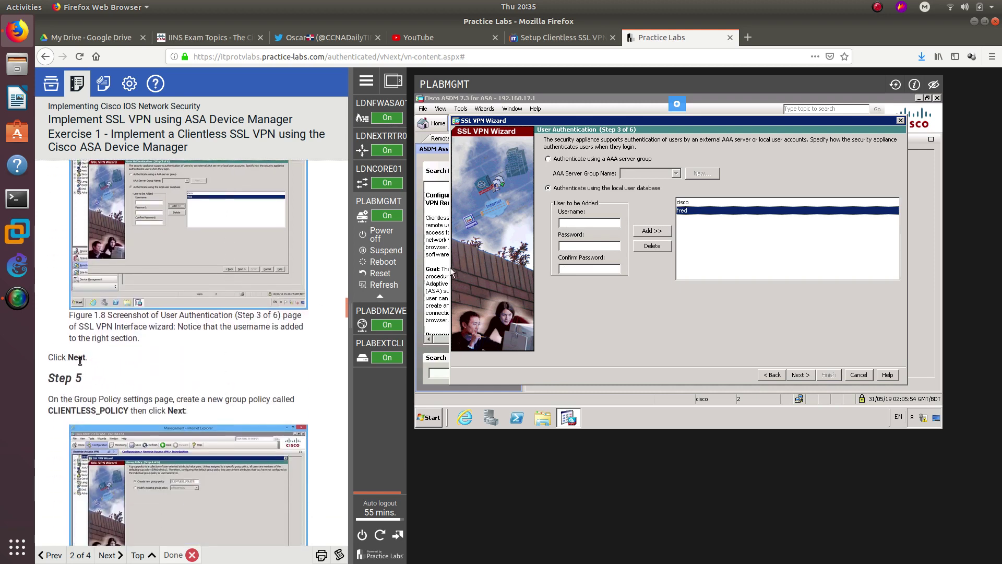
double_click(78, 358)
left_click(801, 375)
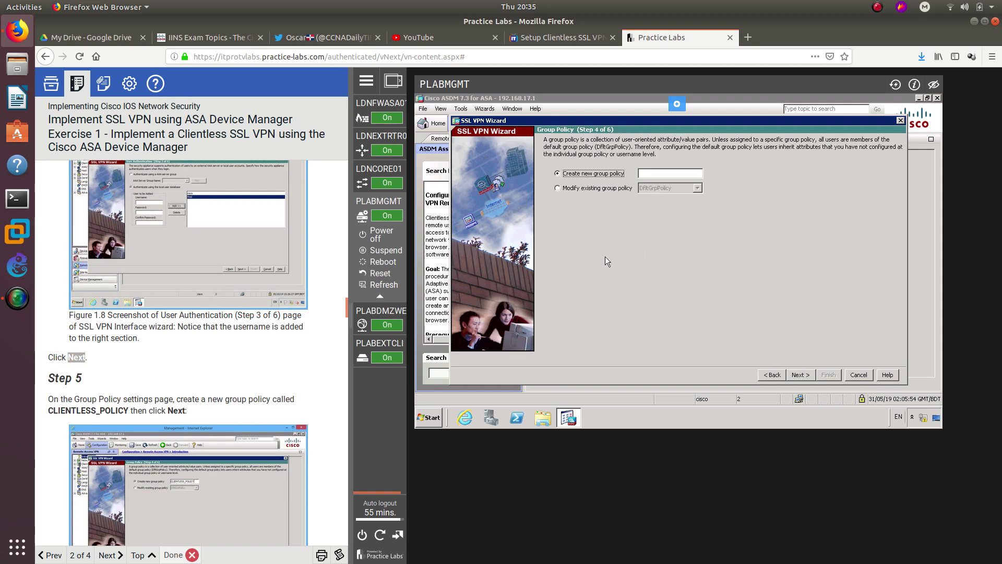
- Keep 'Create new group policy' selected and enter CLIENTLESS_POLICY as its name
left_click(197, 366)
scroll(195, 369, "down", 4)
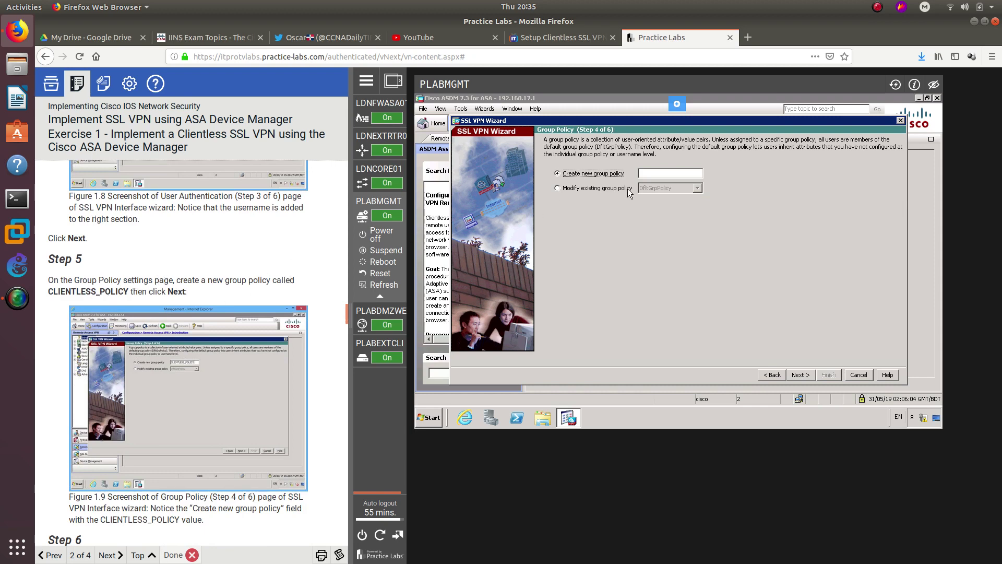
left_click(657, 170)
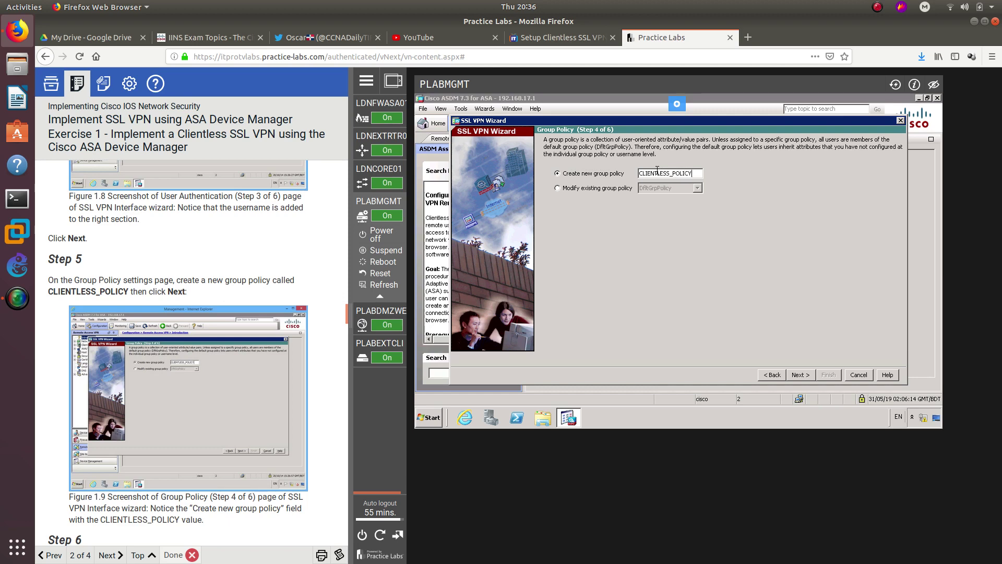
scroll(276, 283, "down", 5)
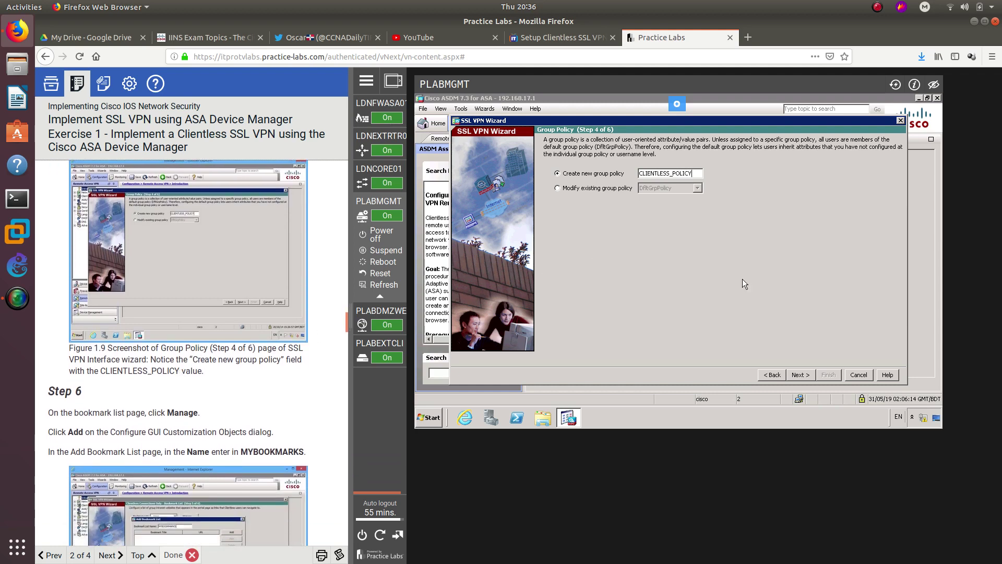
- Advance the wizard to the bookmark list step and open bookmark list management
left_click(800, 375)
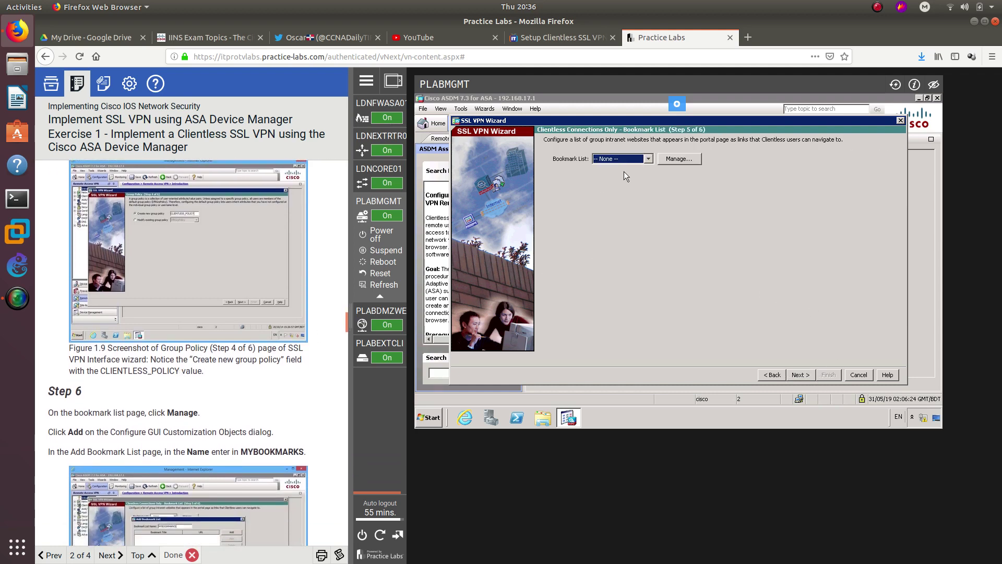
scroll(245, 378, "down", 3)
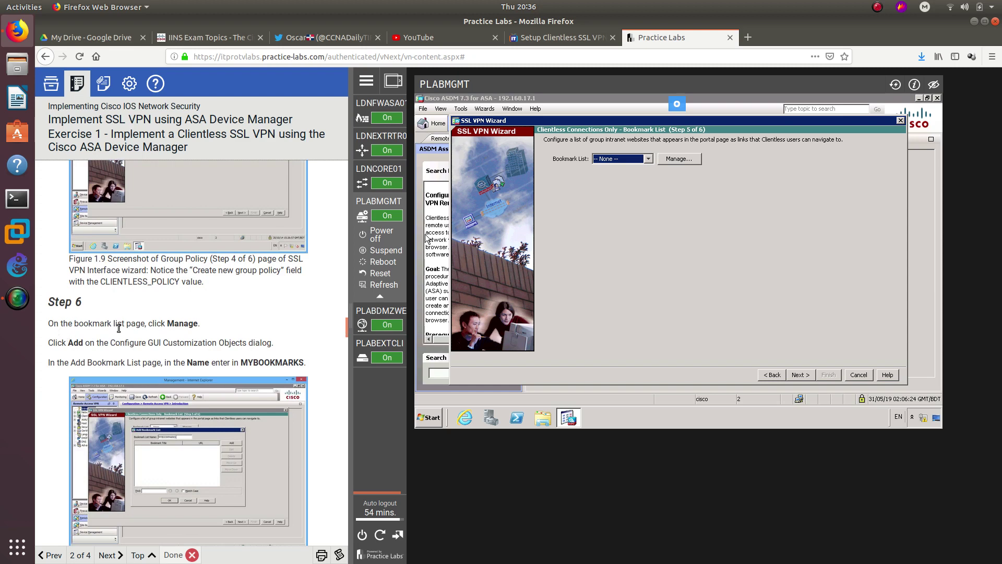
left_click(684, 160)
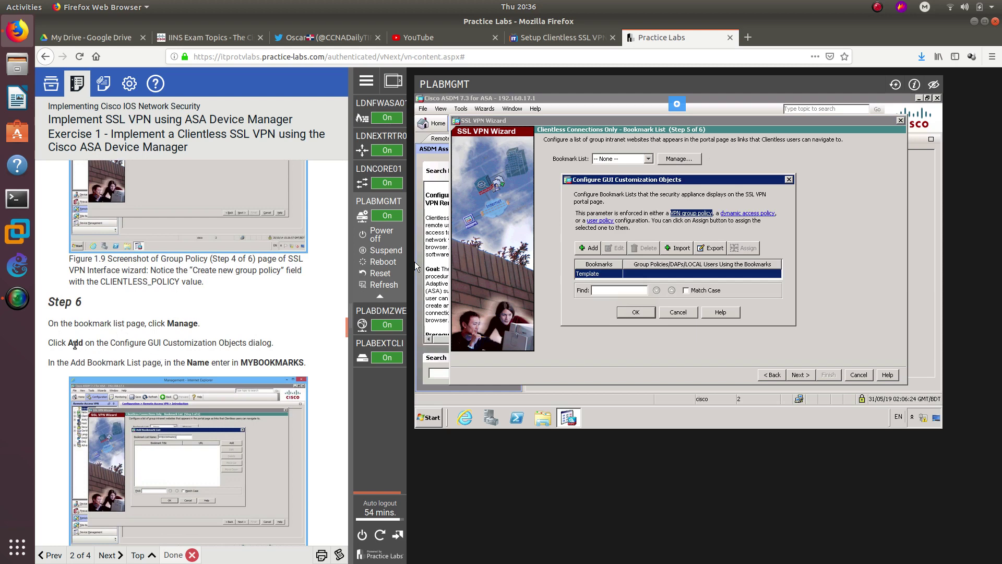
- Add a list named MYBOOKMARKS and start a 'URL with GET or POST method' bookmark
left_click(592, 248)
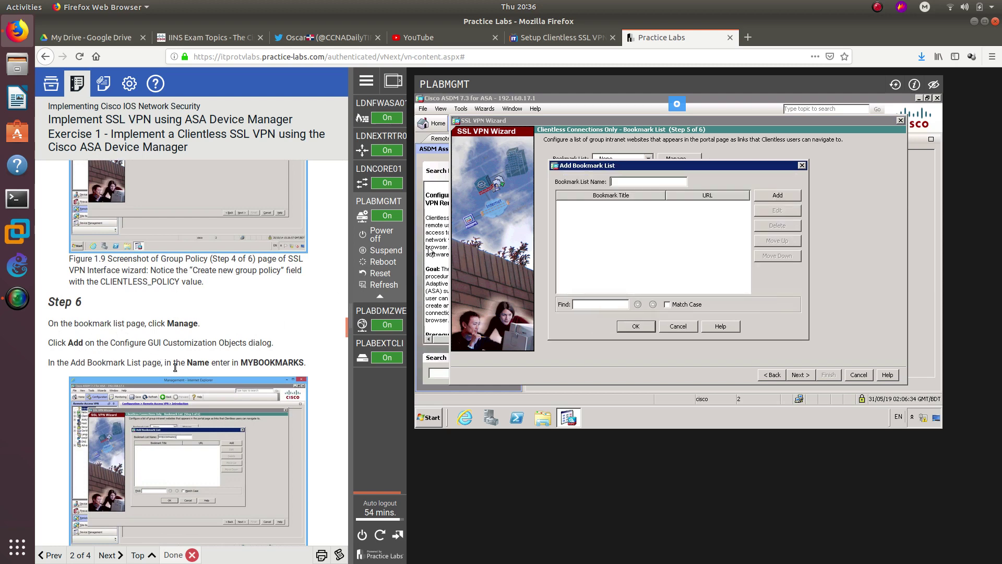
double_click(243, 362)
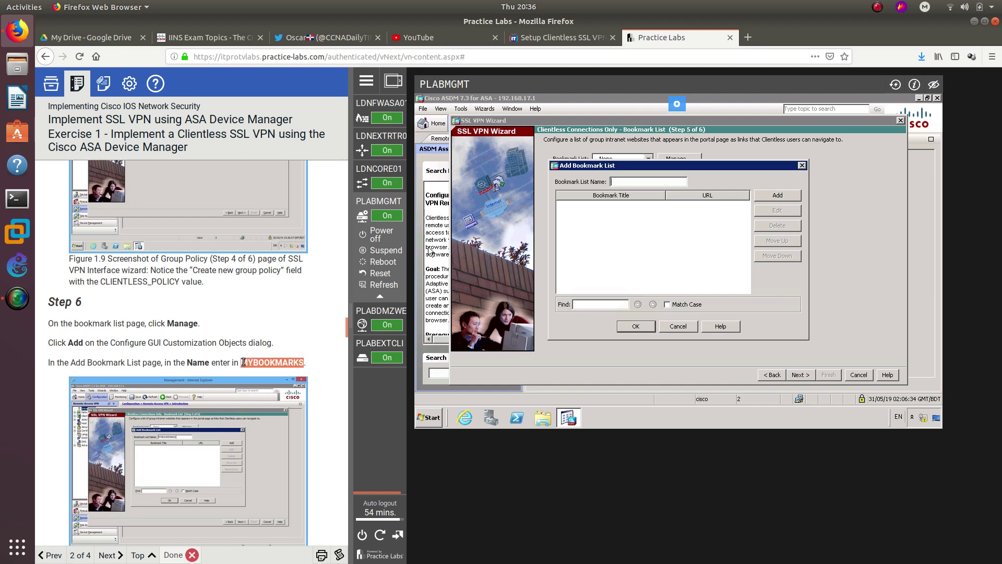
left_click(637, 181)
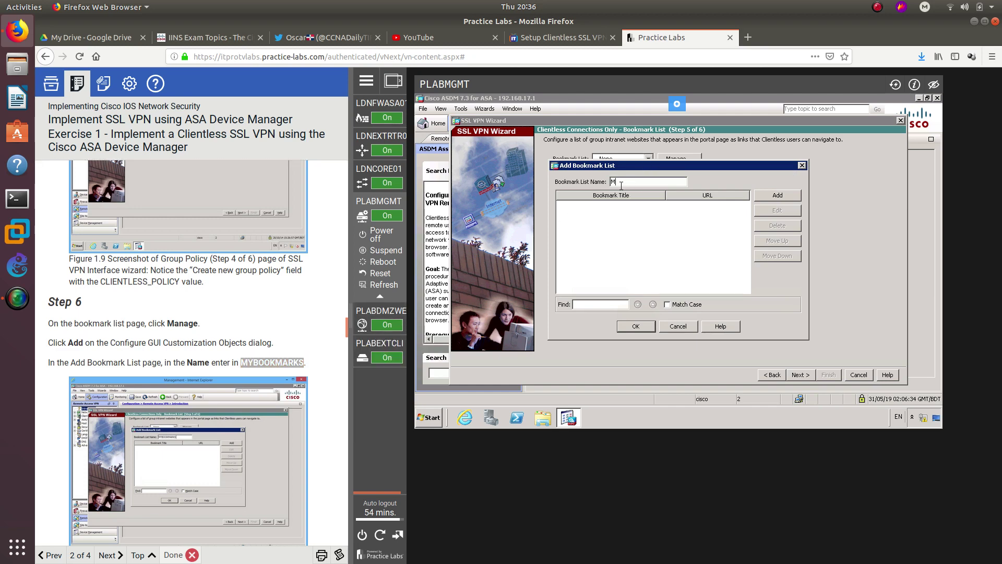
type("MYBOOKMARKS")
scroll(233, 317, "down", 5)
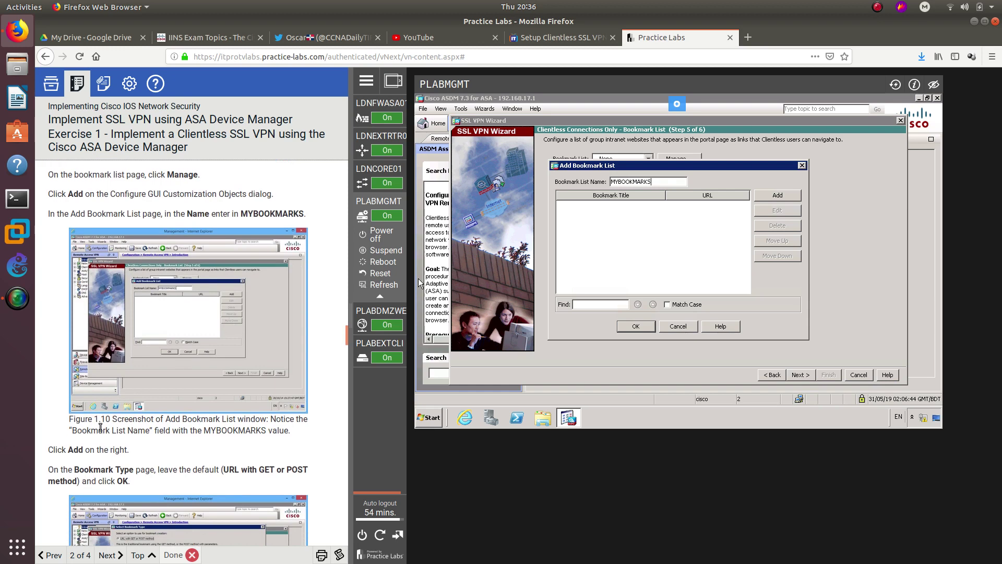
left_click(777, 195)
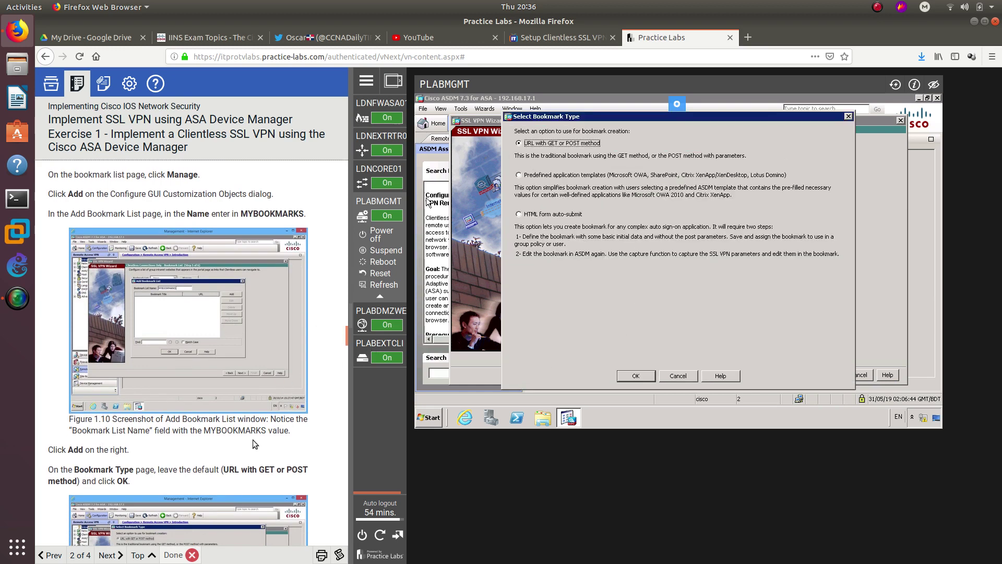
scroll(253, 439, "down", 4)
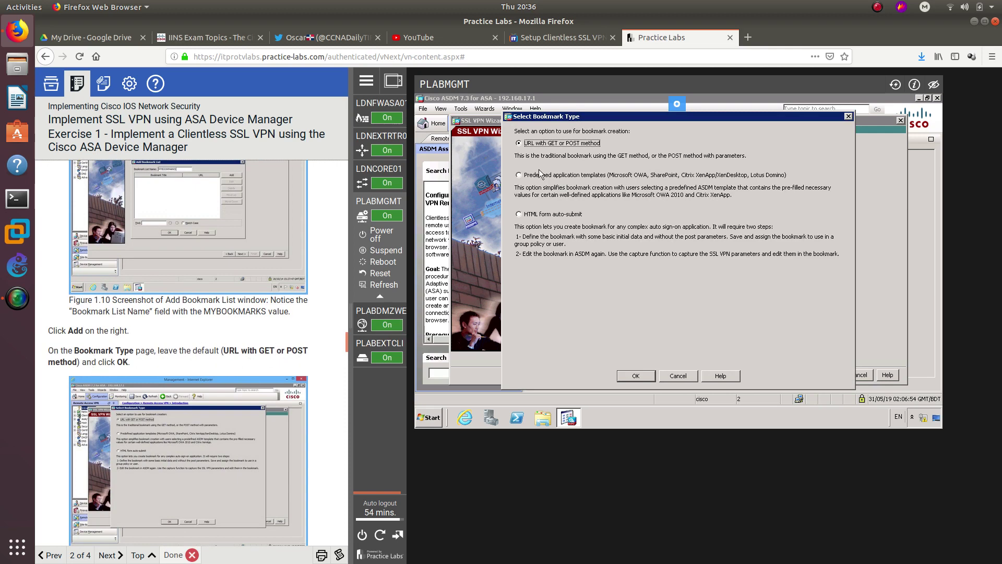
left_click(636, 376)
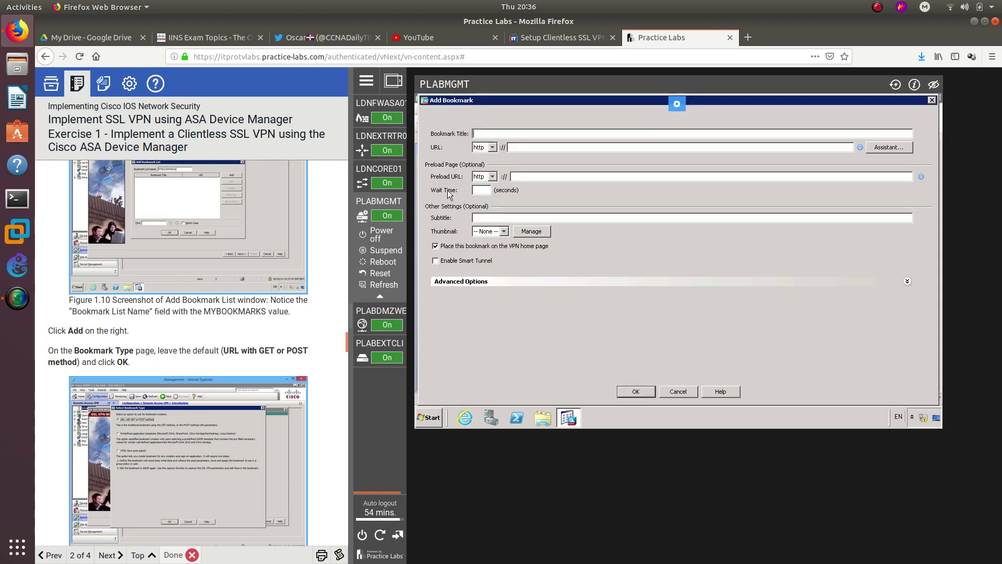
scroll(214, 325, "down", 6)
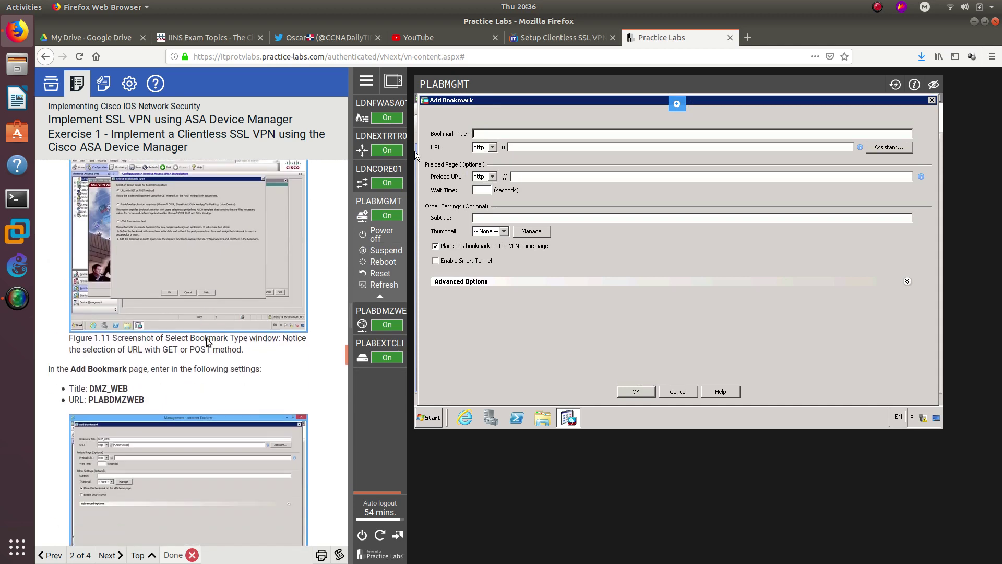
scroll(202, 337, "up", 2)
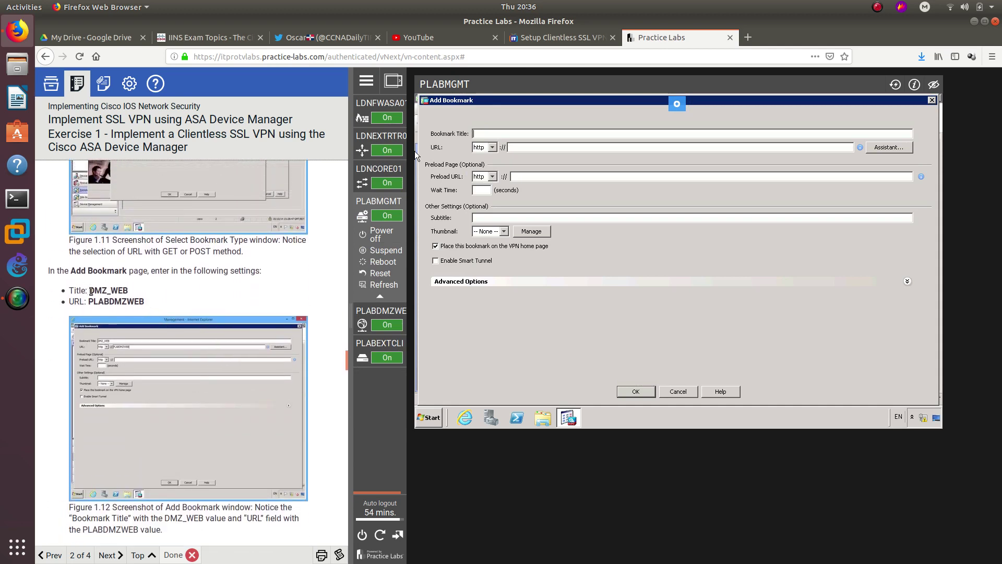
left_click(486, 133)
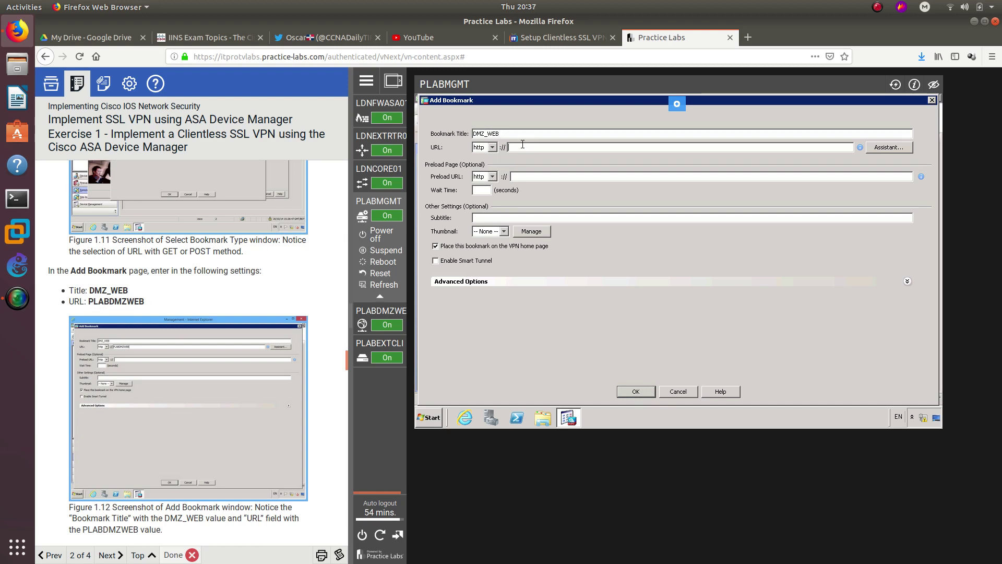
type("PLABDMZWEB")
scroll(211, 382, "down", 3)
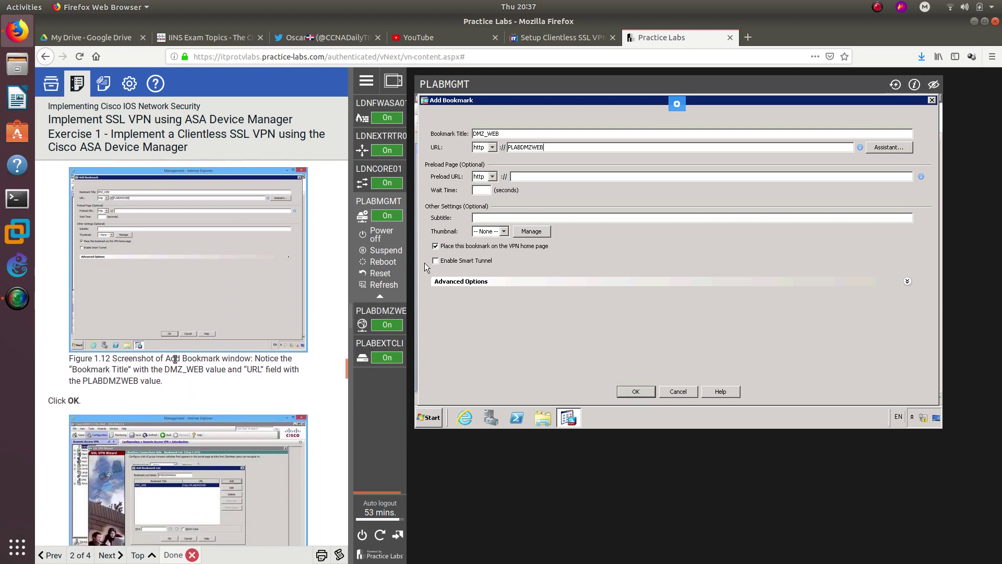
left_click(636, 392)
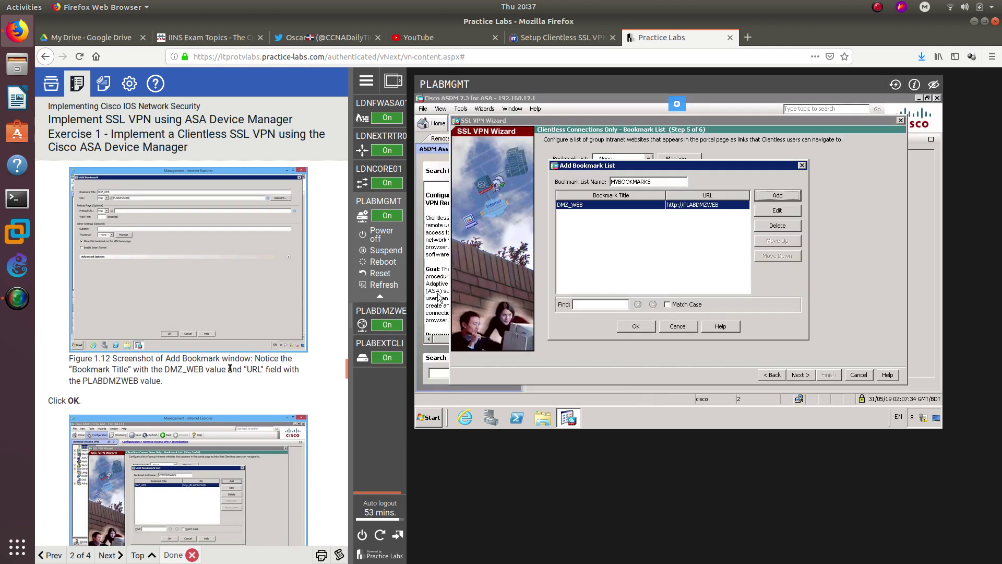
scroll(194, 336, "down", 2)
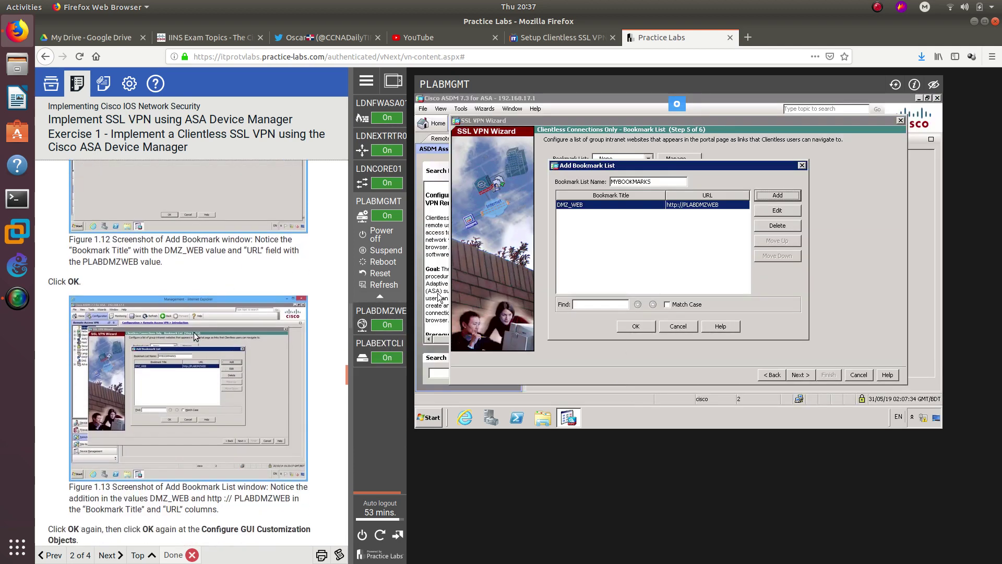
left_click(635, 326)
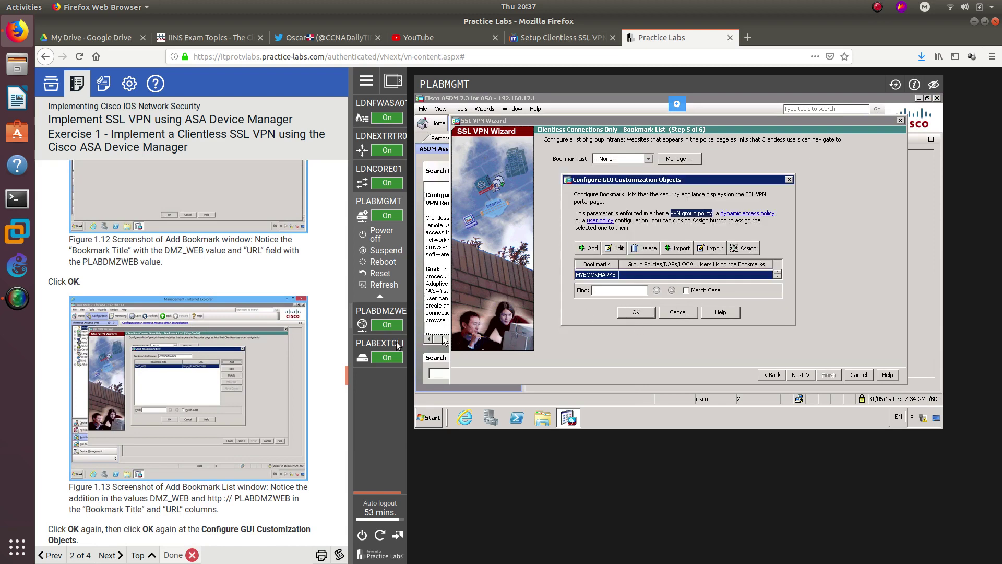
- Apply MYBOOKMARKS as the bookmark list and advance to the Step 6 of 6 Summary
left_click(639, 315)
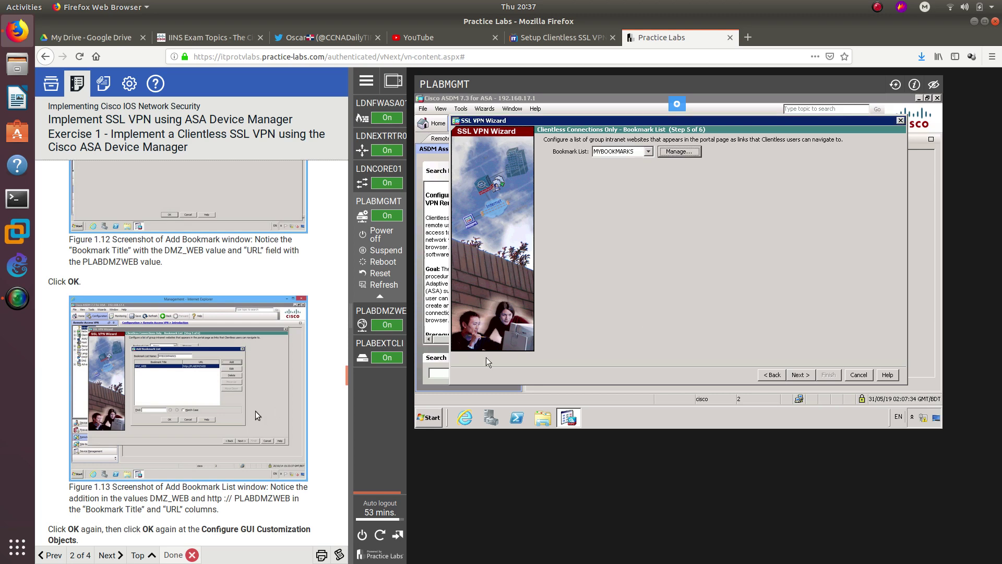
scroll(258, 415, "down", 2)
scroll(108, 410, "down", 1)
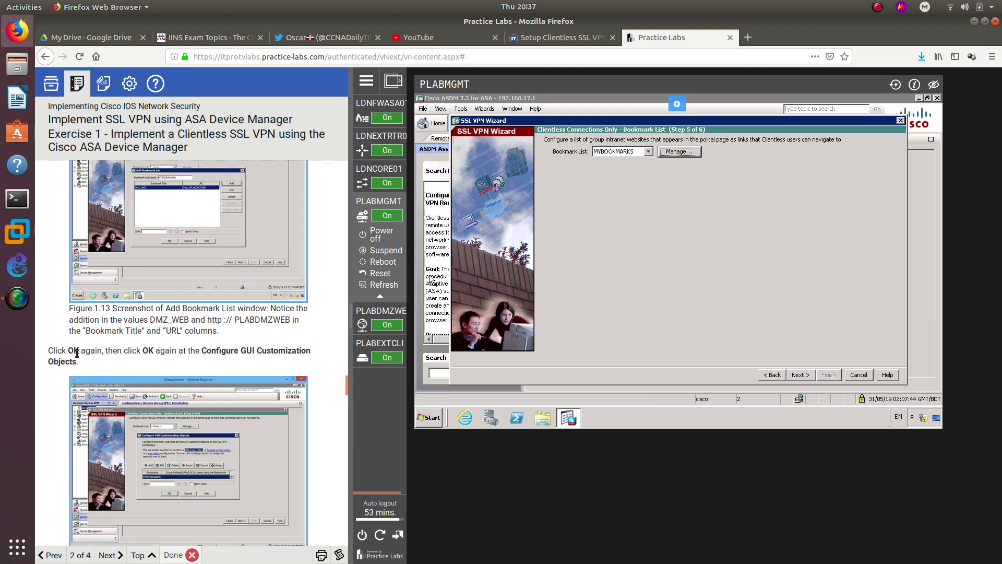
scroll(213, 347, "down", 5)
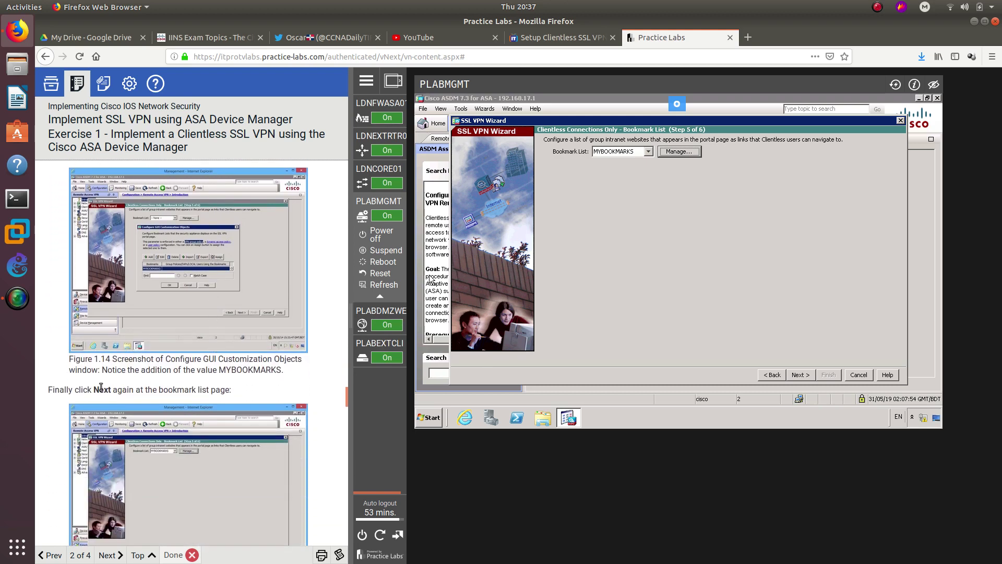
left_click(802, 376)
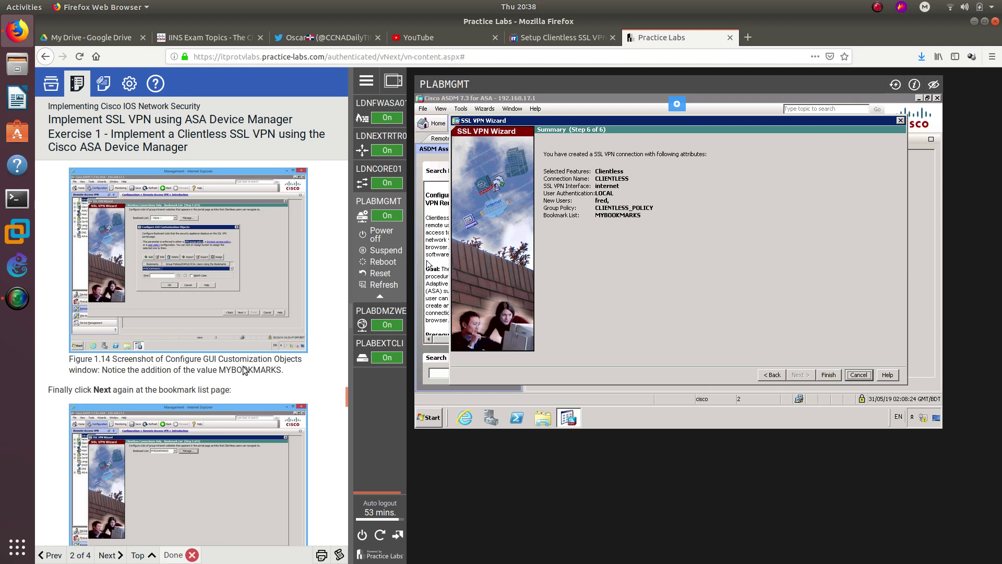
scroll(245, 368, "down", 5)
scroll(244, 368, "down", 3)
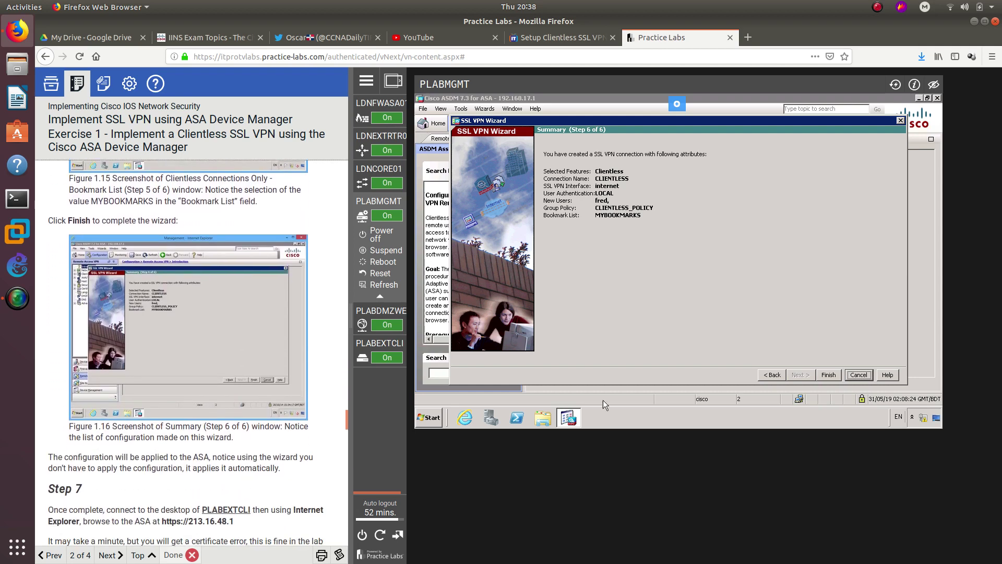
- Finish the SSL VPN wizard and save the running configuration to flash memory
left_click(828, 375)
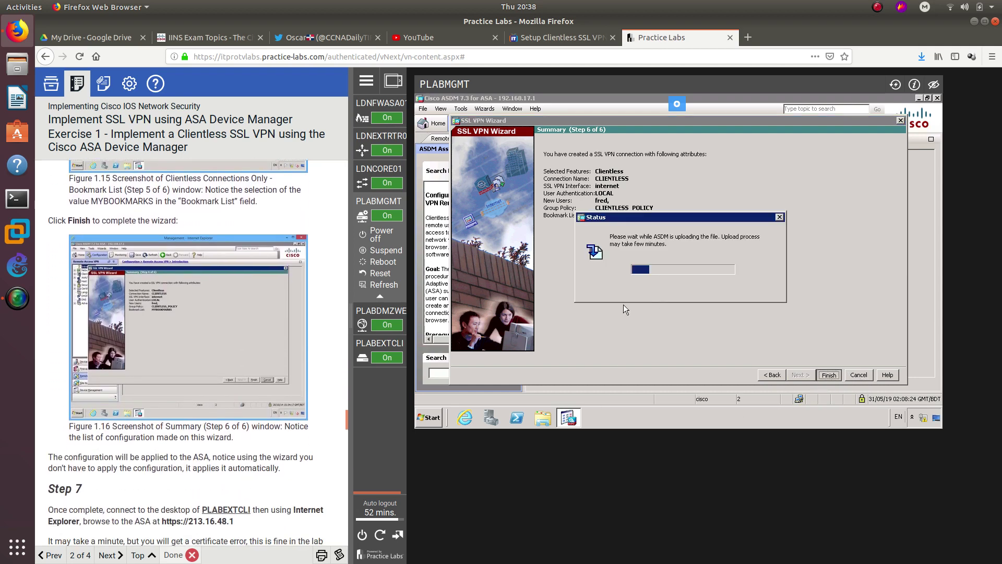
scroll(235, 448, "down", 5)
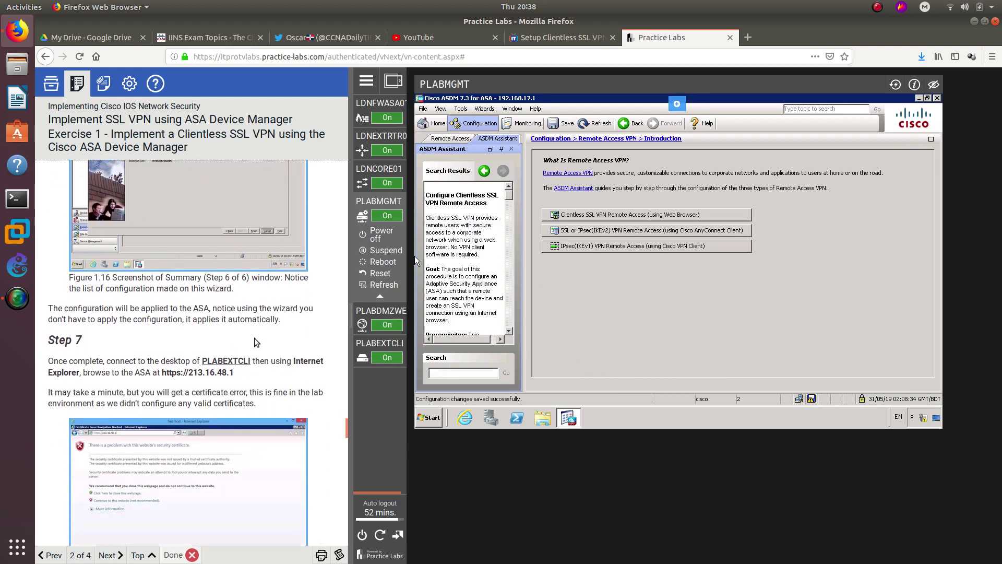
left_click(811, 399)
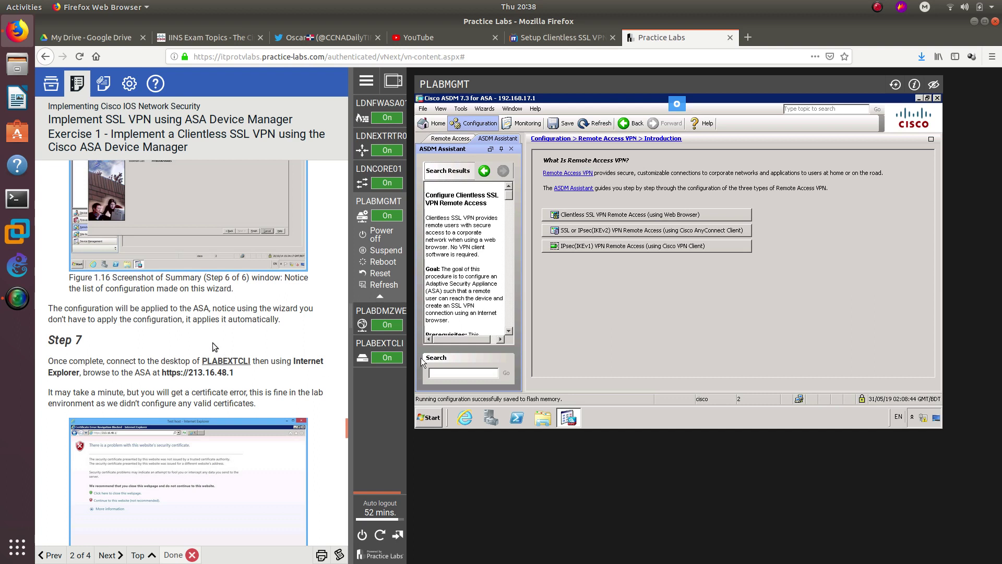
- Switch the lab console to the PLABEXTCLI machine
left_click_drag(86, 342, 65, 332)
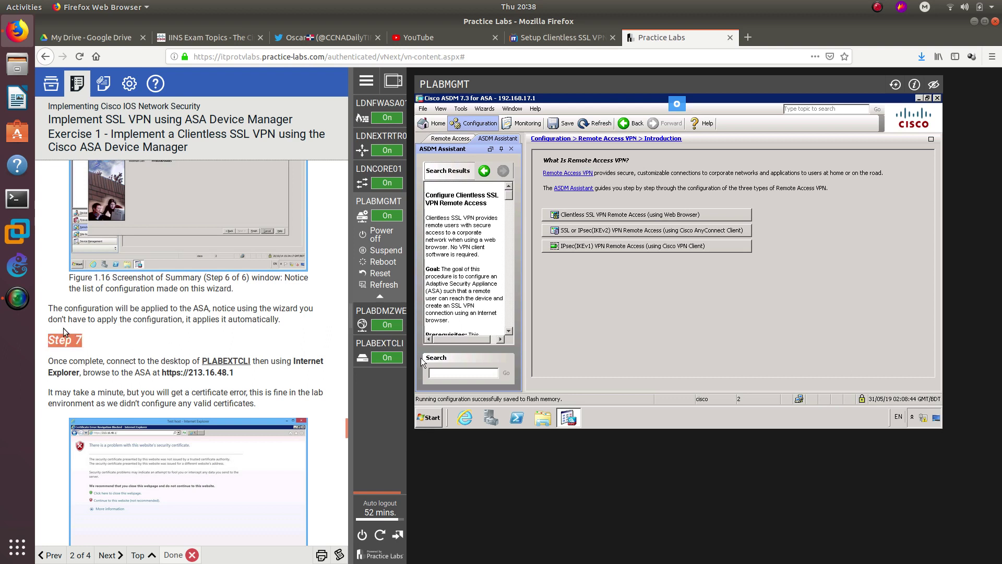
left_click(87, 346)
left_click_drag(162, 372, 236, 373)
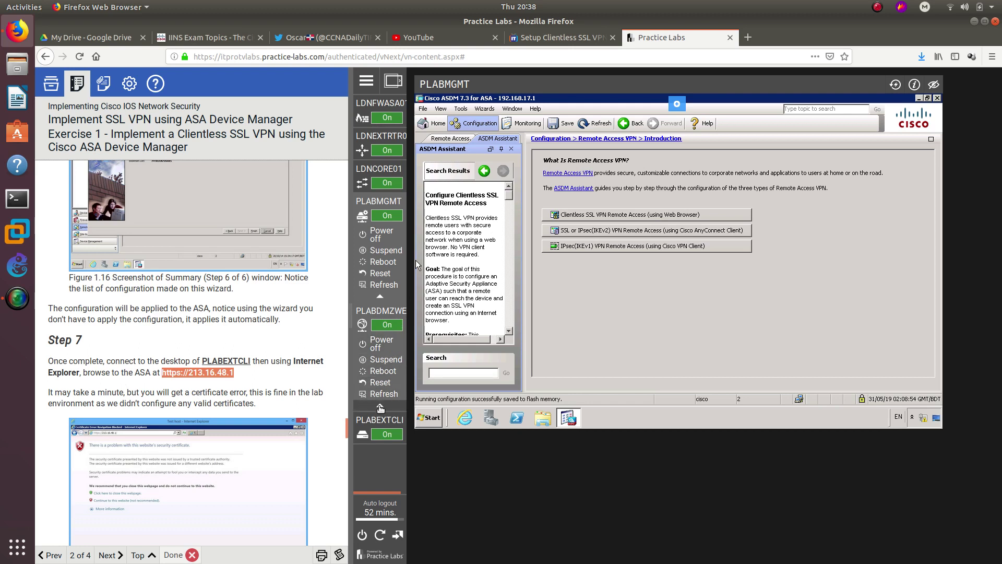
mouse_move(377, 421)
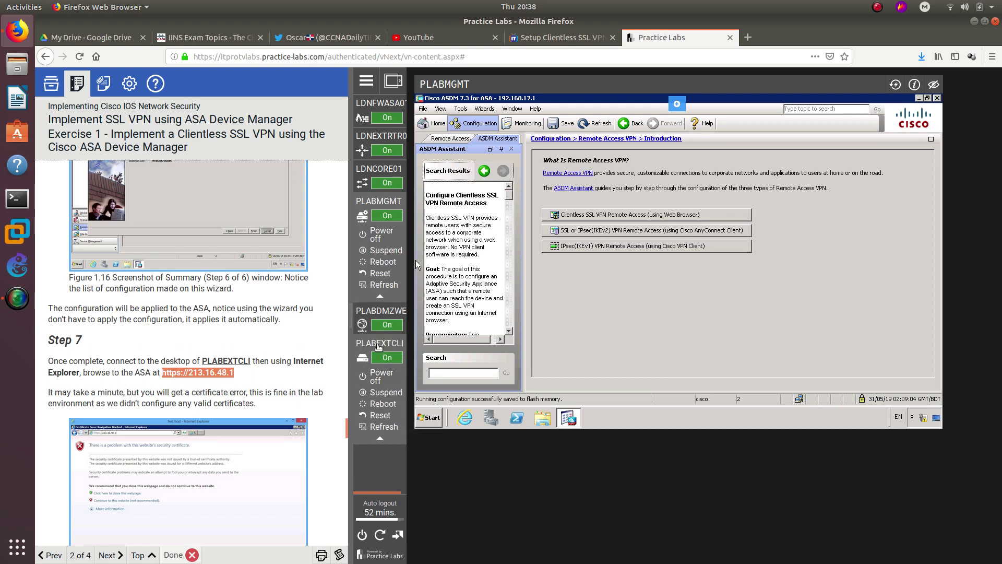
left_click(366, 359)
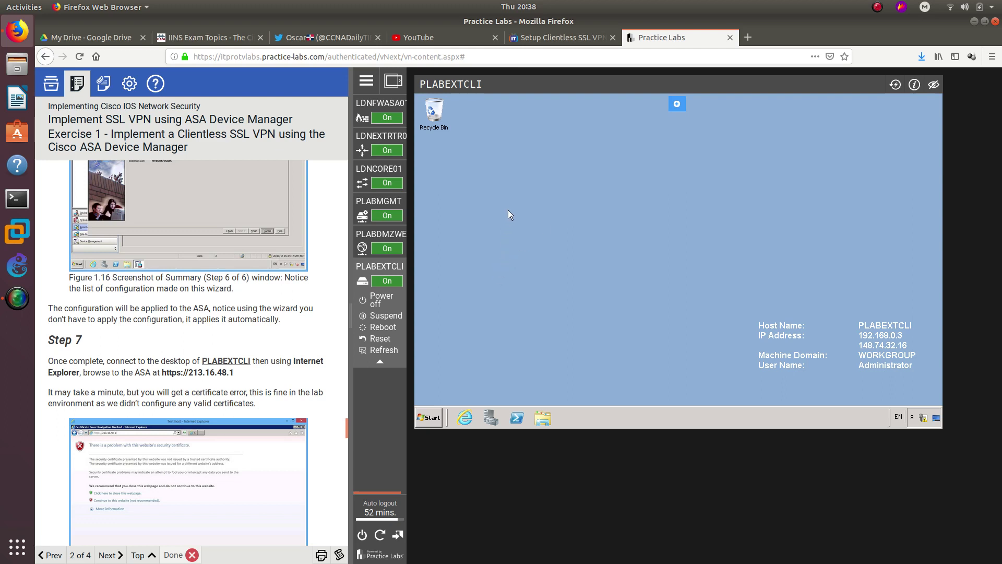
left_click(465, 417)
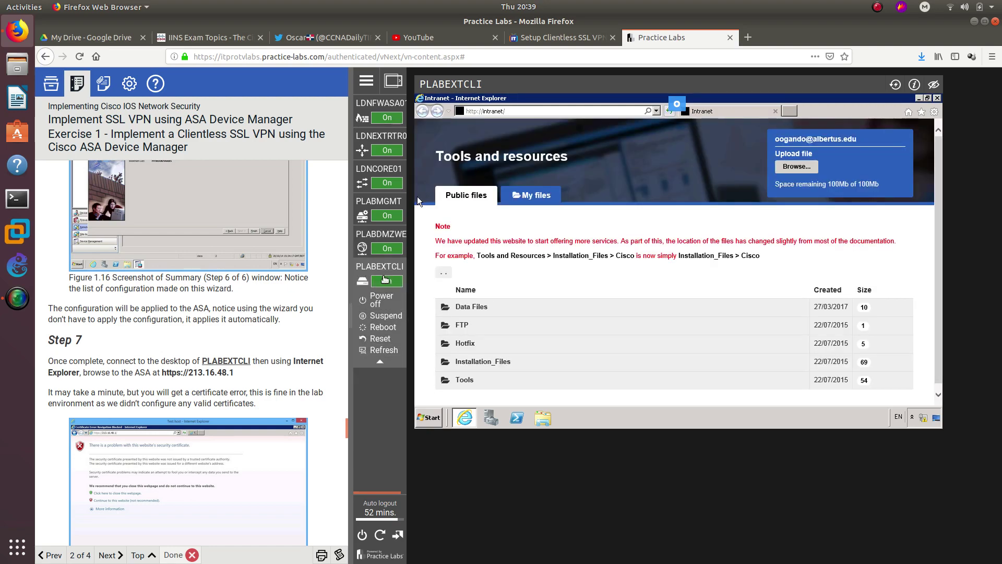
scroll(256, 321, "up", 10)
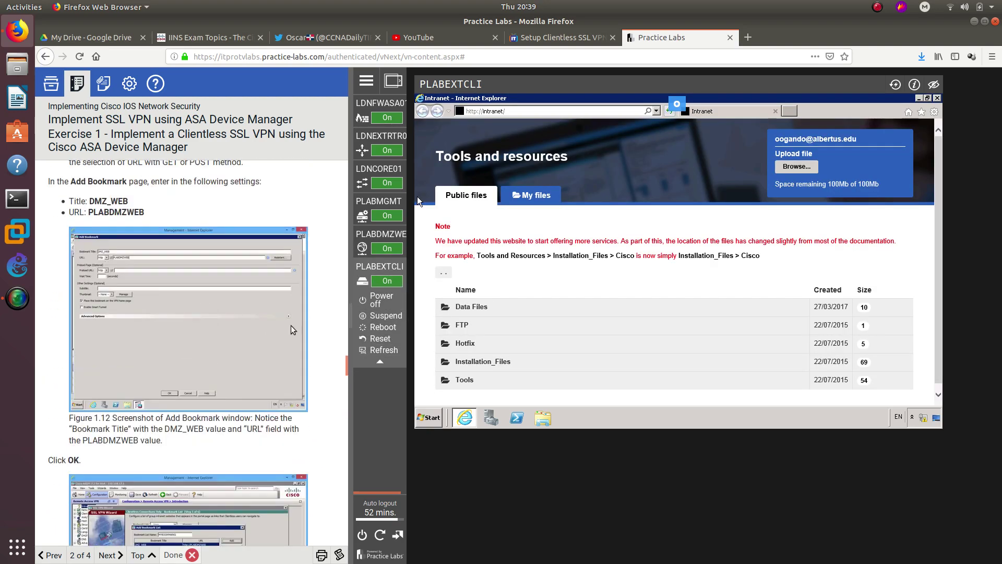
left_click_drag(344, 359, 347, 429)
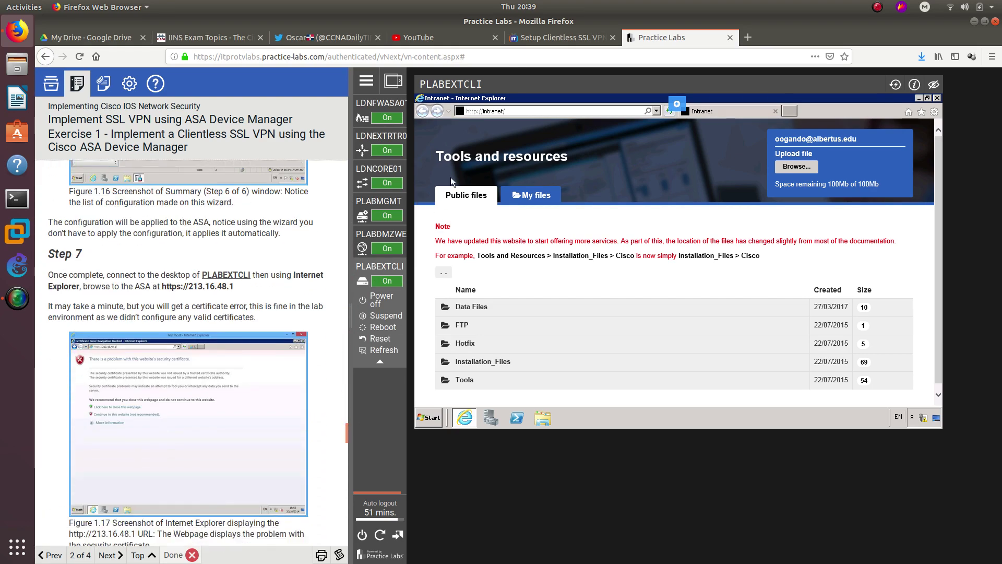
left_click(486, 110)
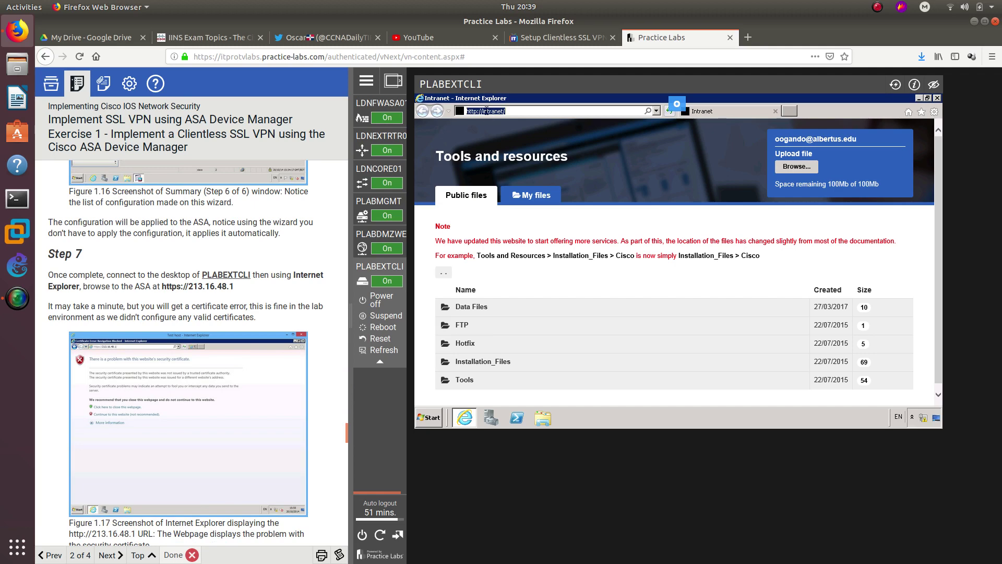
type("https:")
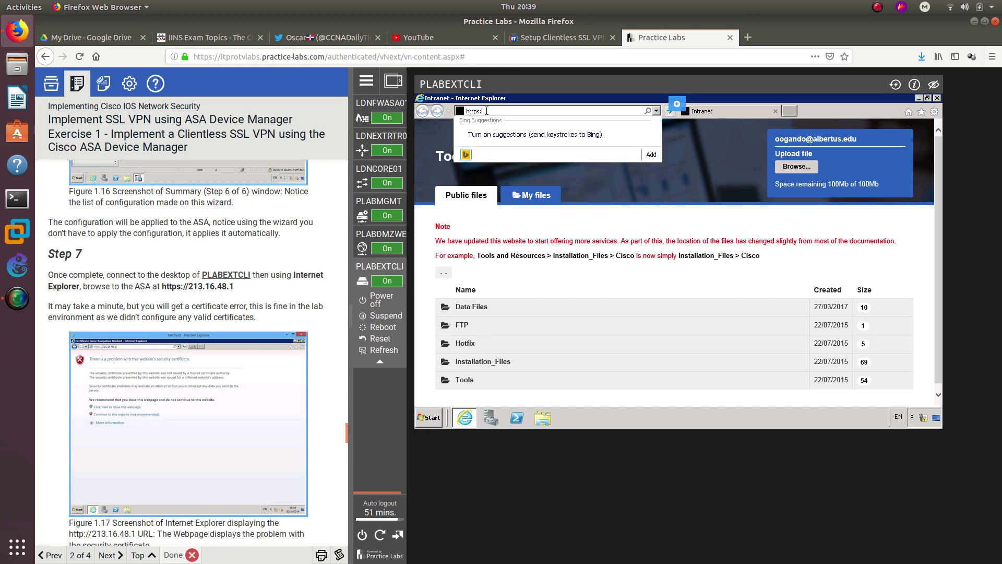
type("//213.16.48.")
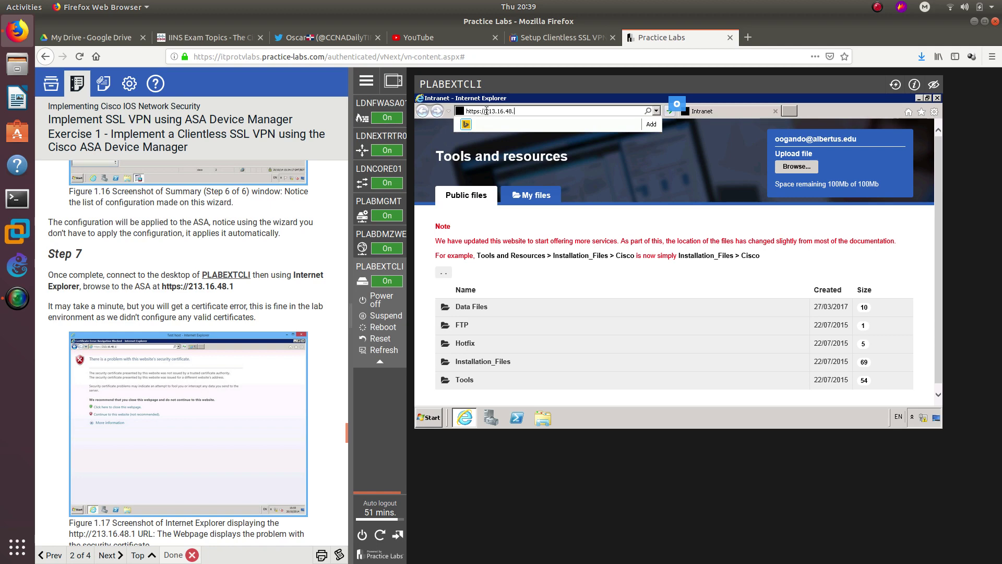
type("1")
key("Return")
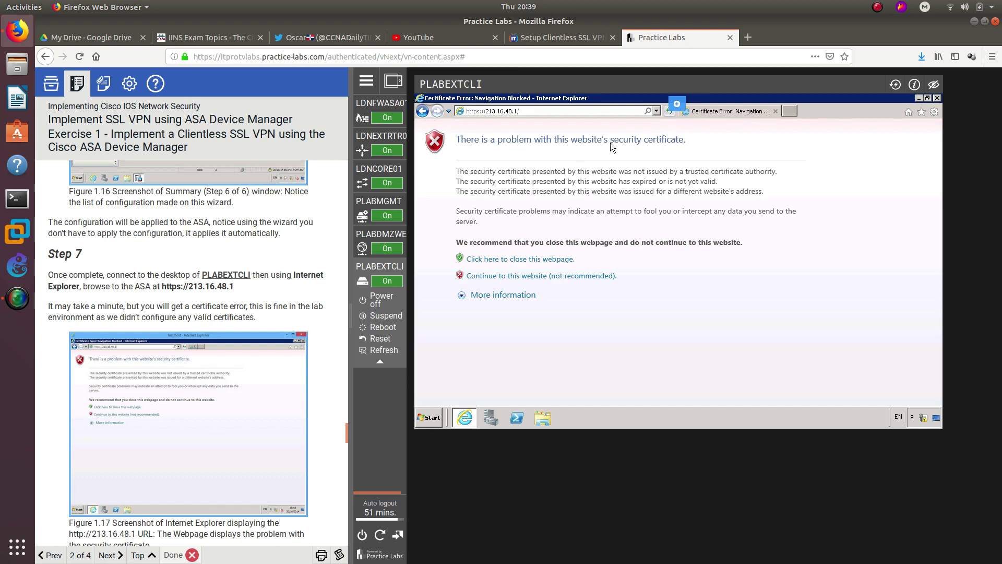
- Continue past the certificate warning and log into the portal with the VPN username and password
left_click(517, 276)
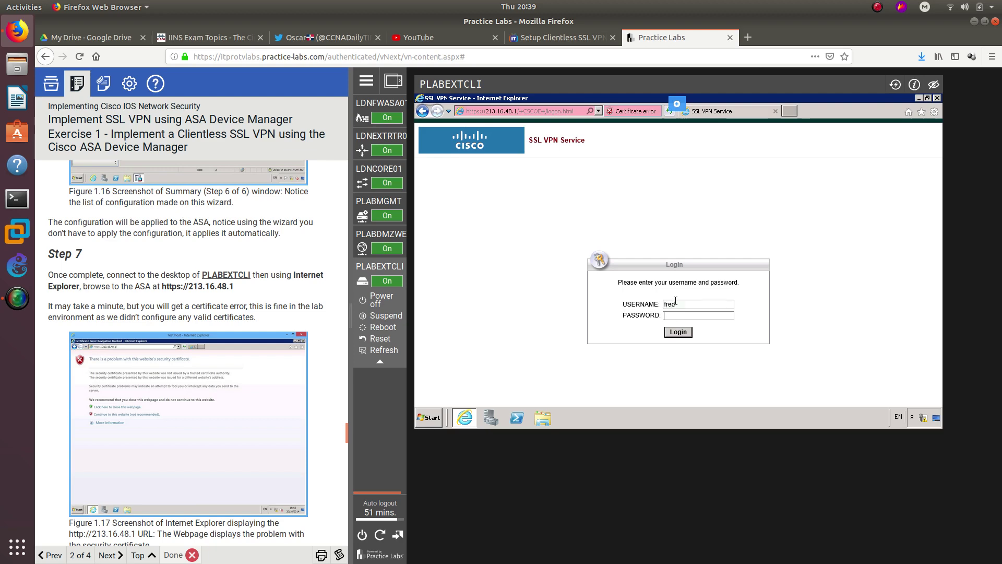
type("0rd")
key("Return")
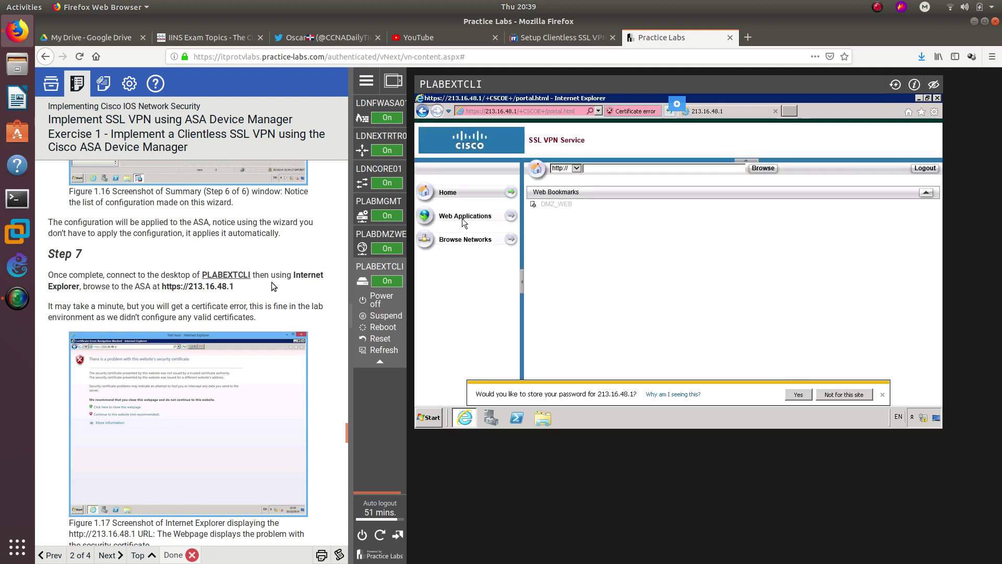
scroll(271, 286, "down", 5)
scroll(268, 291, "down", 6)
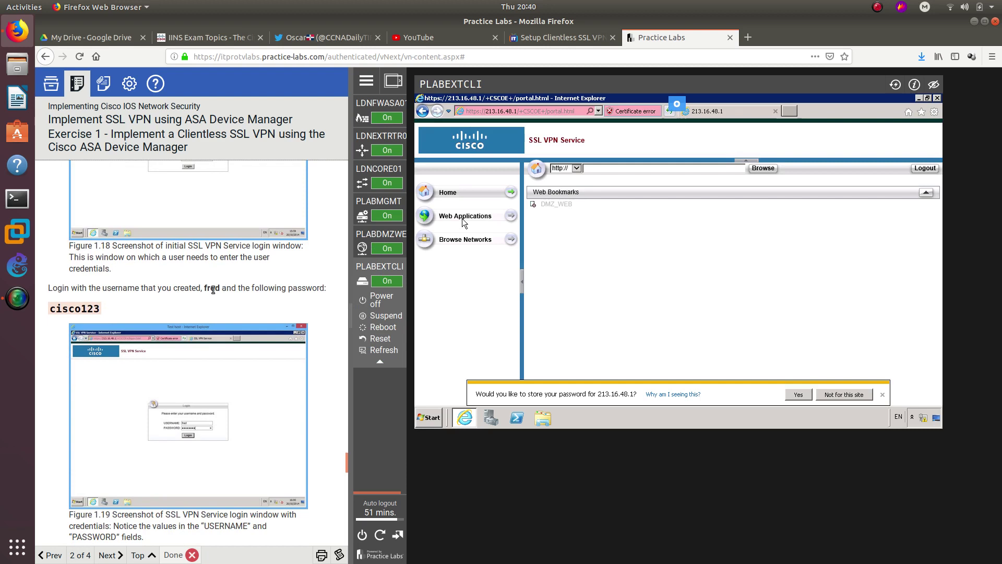
scroll(155, 363, "down", 4)
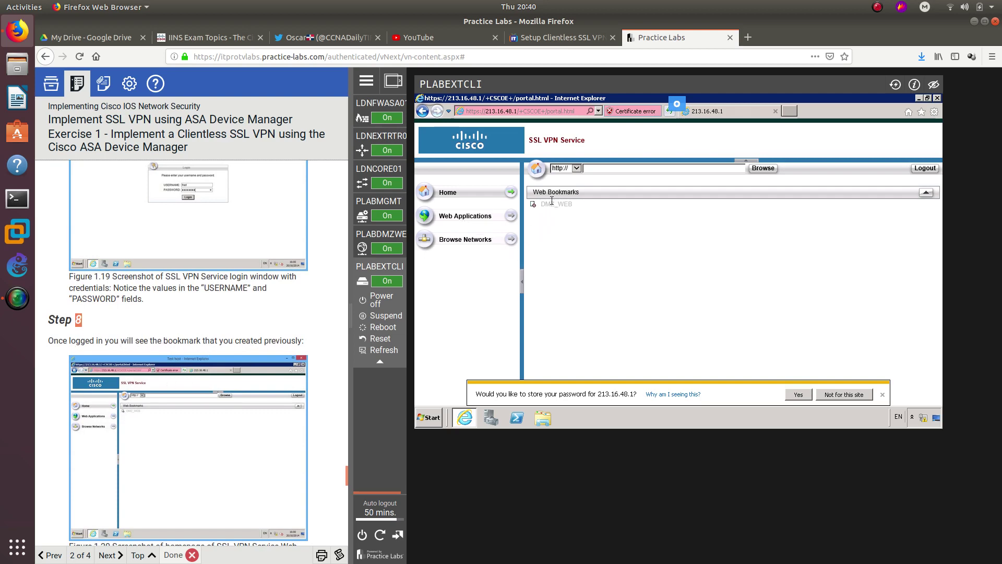
scroll(193, 341, "down", 5)
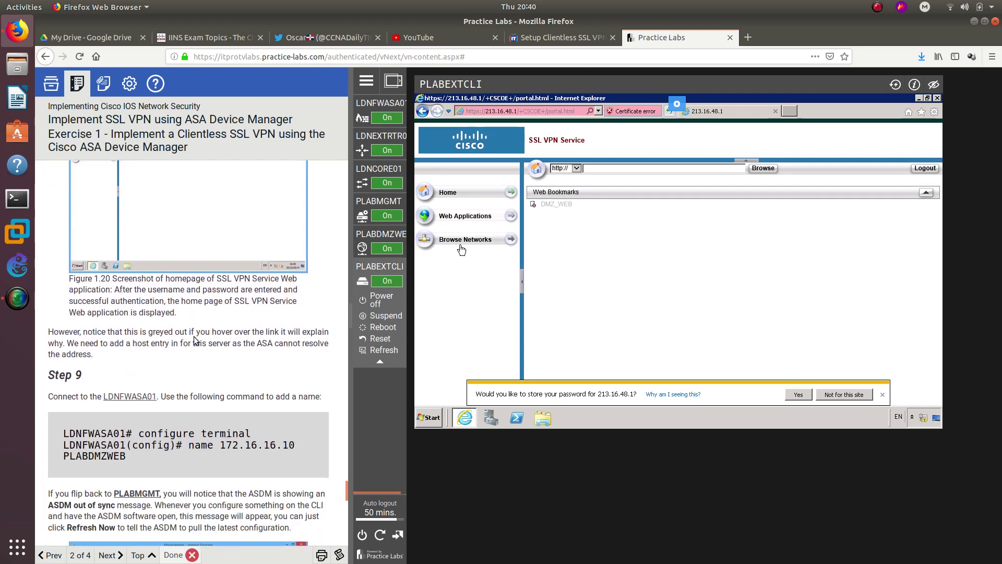
scroll(115, 287, "down", 4)
scroll(113, 342, "up", 3)
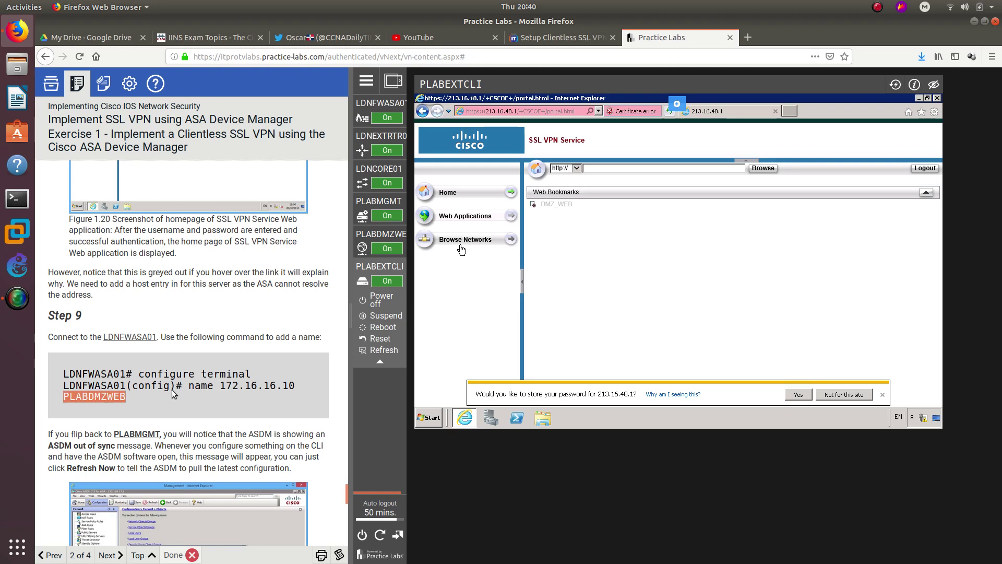
double_click(198, 387)
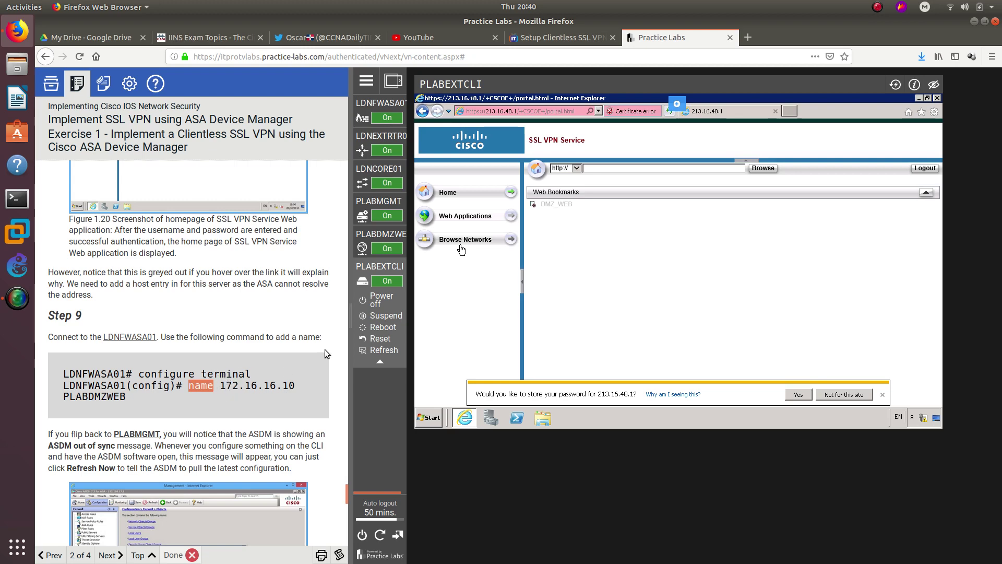
- On LDNFWASA01, enter config t and run 'name 172.16.16.10 PLABDMZWEB'
left_click(378, 117)
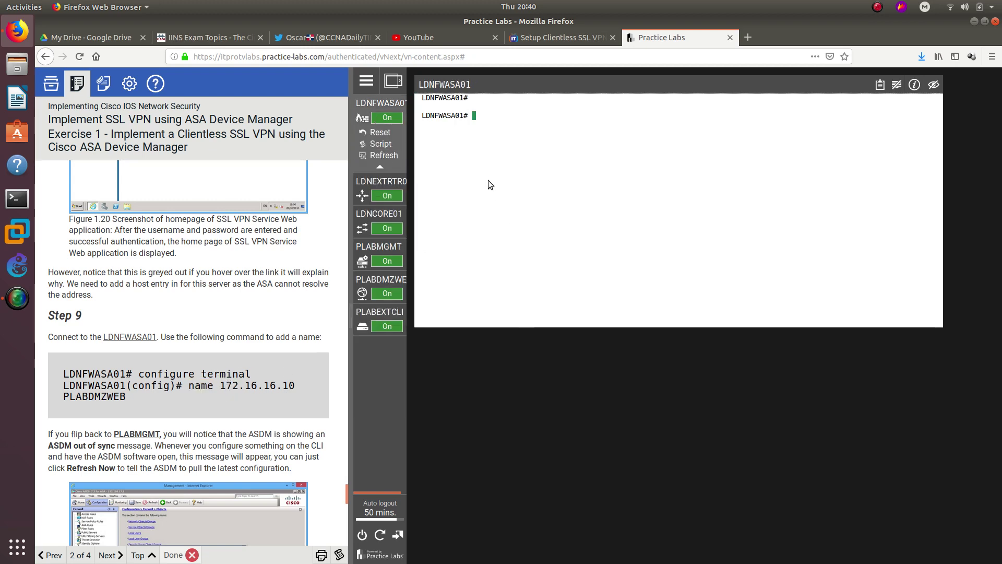
key("Return")
key("Return")
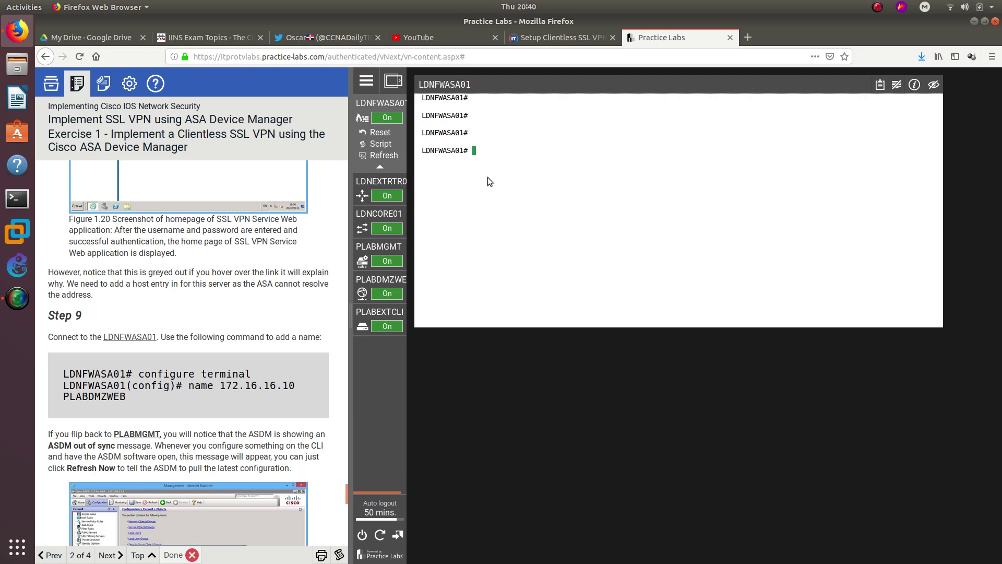
type("config t")
key("Return")
type("name 1")
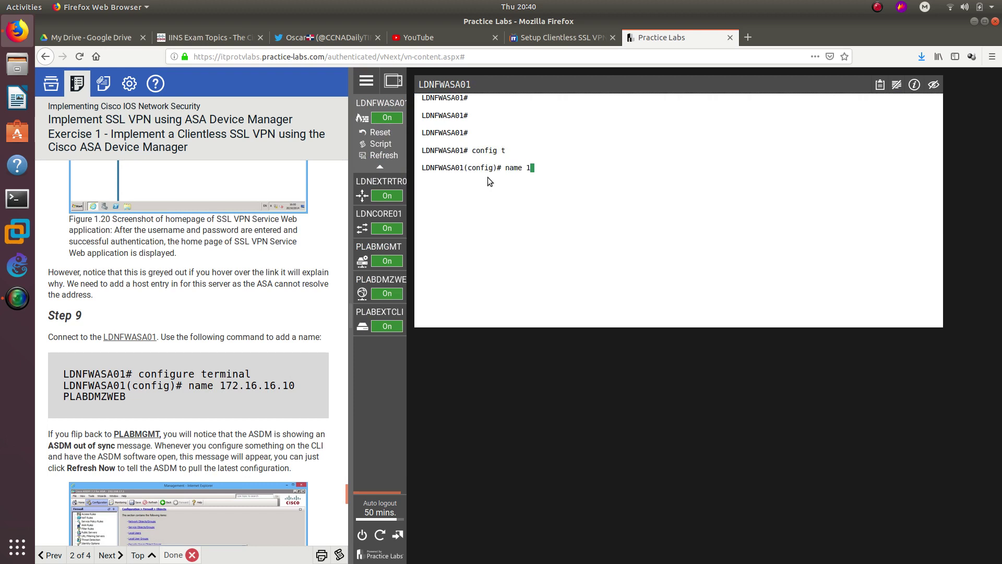
type("72.16.16.10 PLABDMZWEB")
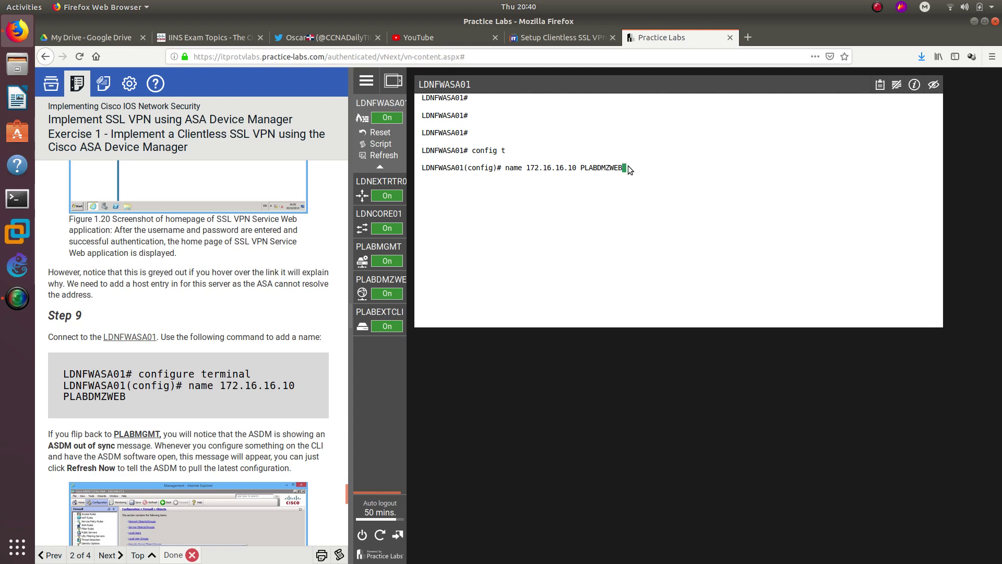
key("Return")
left_click(225, 369)
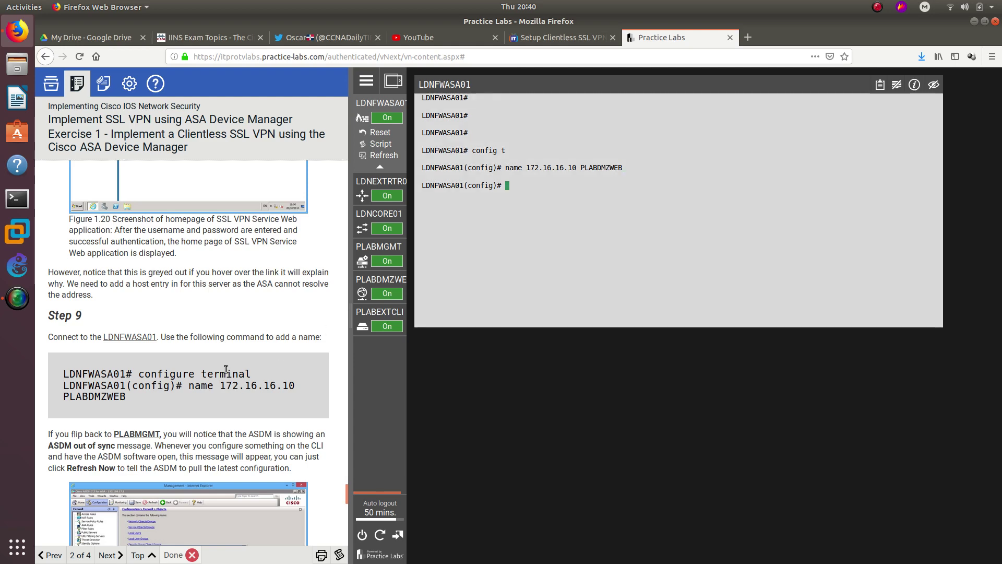
scroll(225, 369, "down", 2)
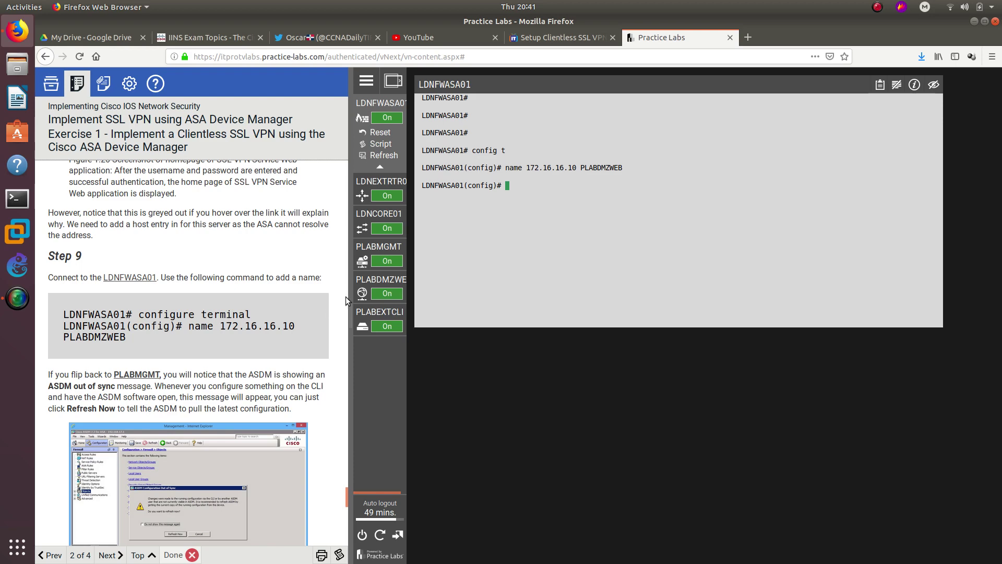
- Refresh ASDM on PLABMGMT from the device's configuration, then return to PLABEXTCLI
left_click(380, 251)
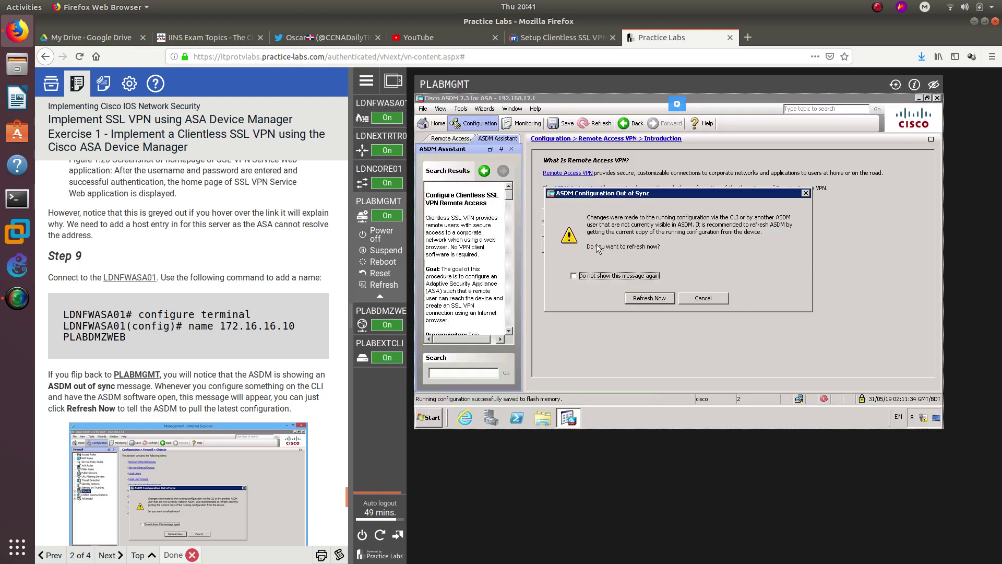
left_click(648, 298)
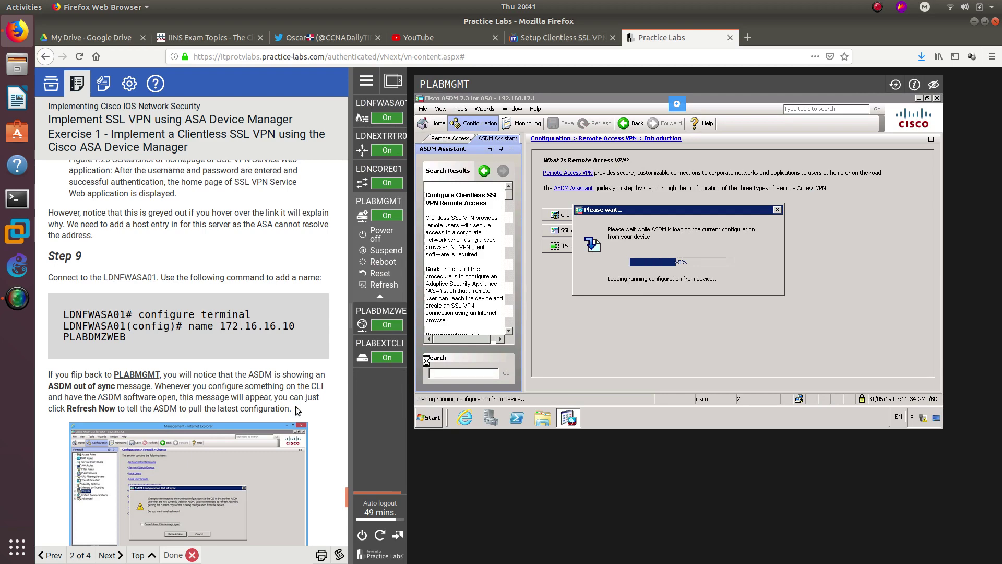
scroll(215, 407, "down", 4)
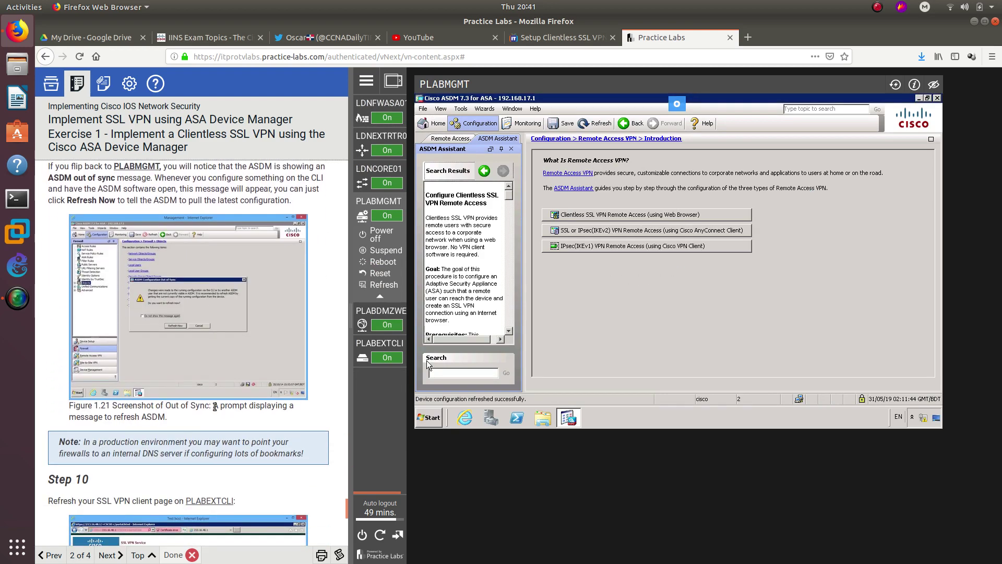
scroll(215, 407, "down", 2)
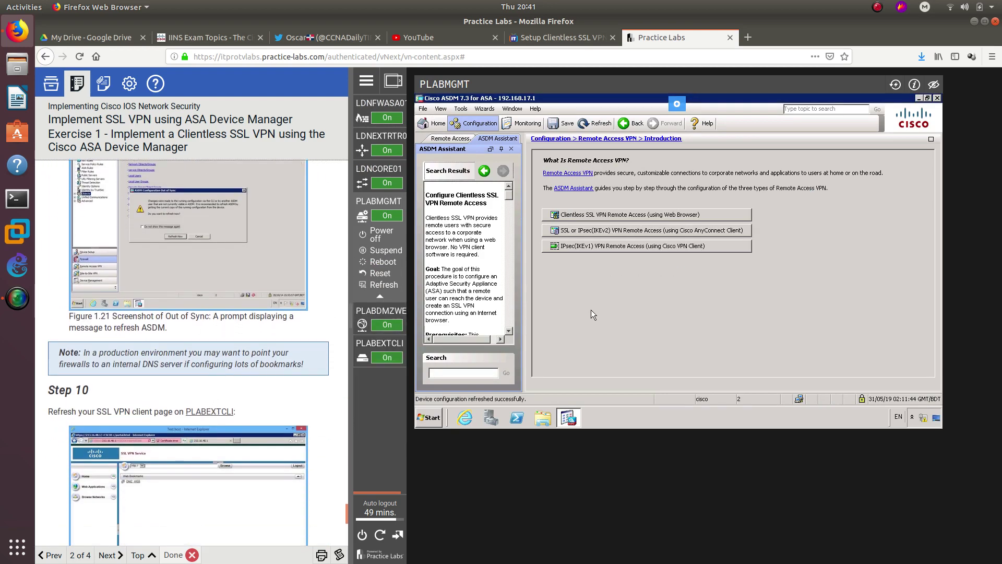
scroll(90, 334, "down", 2)
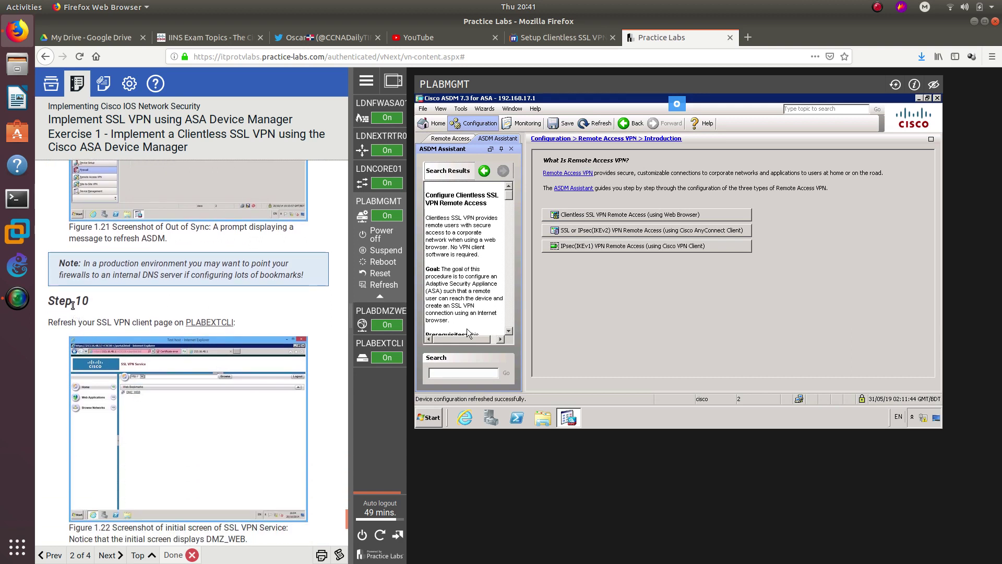
triple_click(76, 302)
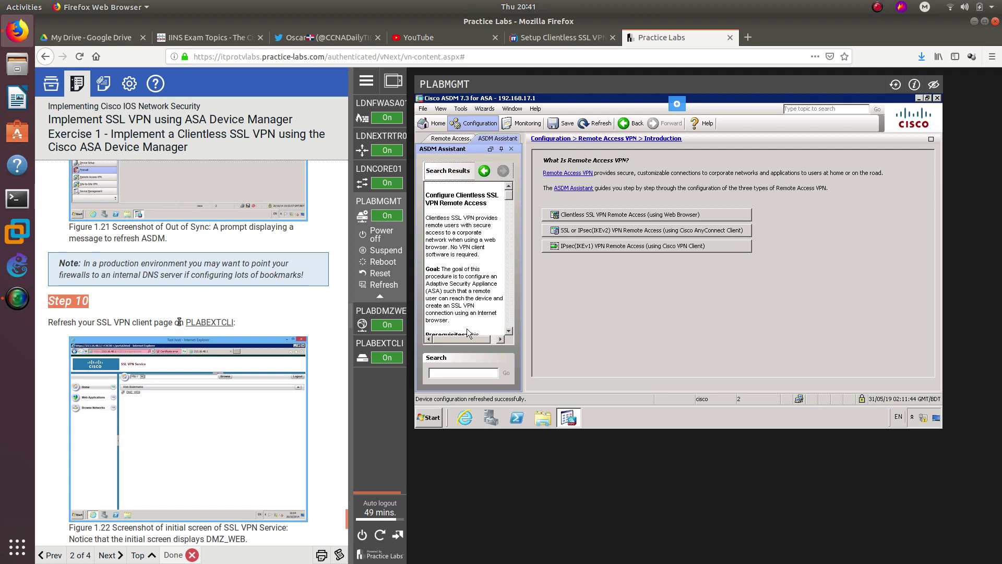
left_click(376, 345)
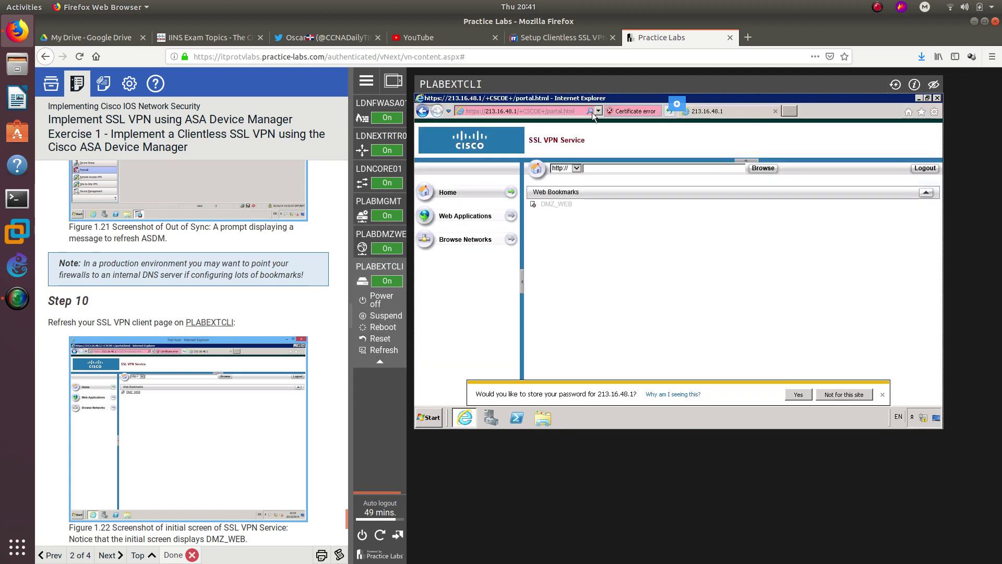
- Reload the SSL VPN portal and open DMZ_WEB, reaching the DMZ page showing 172.16.16.1
left_click(564, 113)
key("Return")
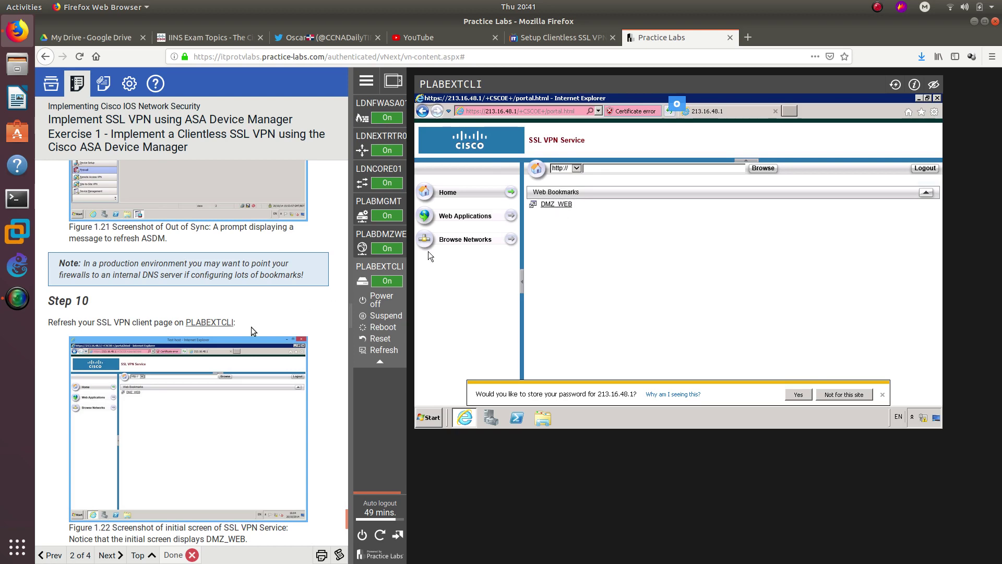
scroll(264, 307, "down", 5)
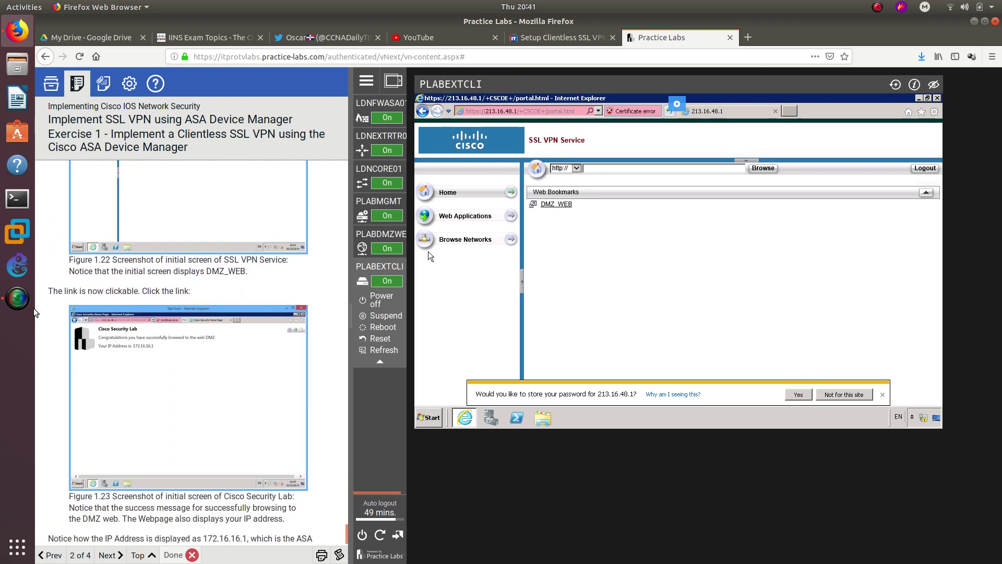
scroll(152, 277, "up", 4)
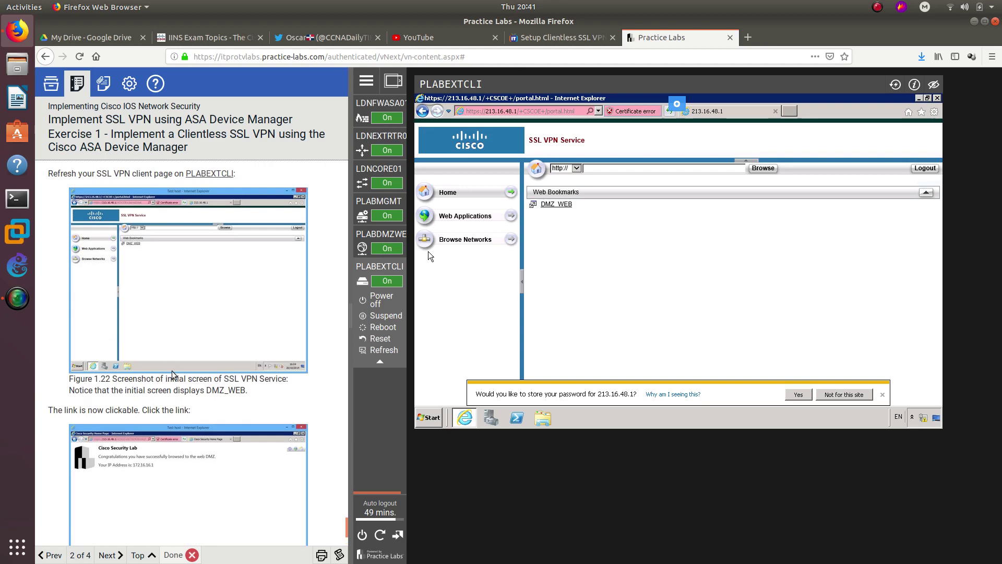
scroll(105, 235, "up", 1)
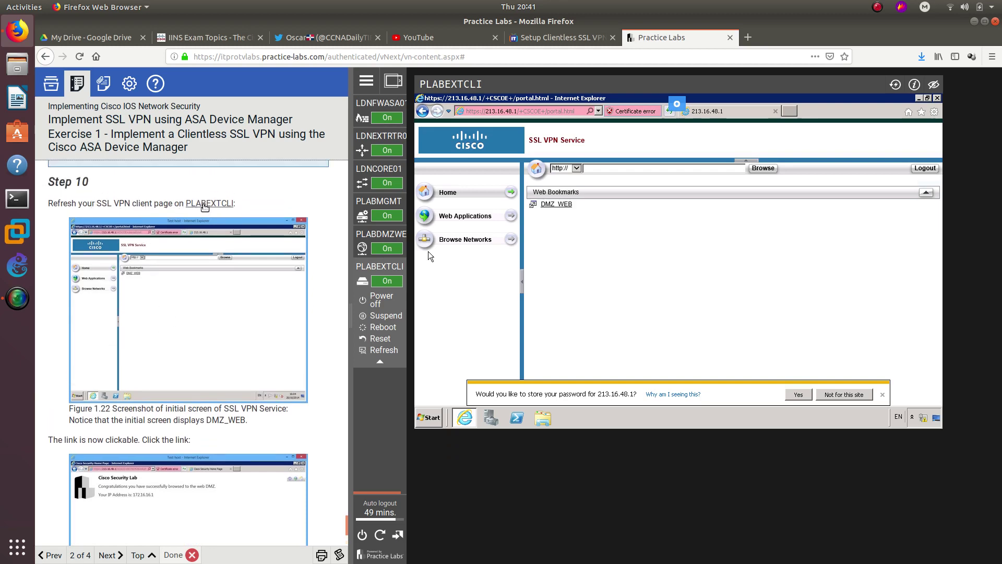
scroll(152, 316, "down", 3)
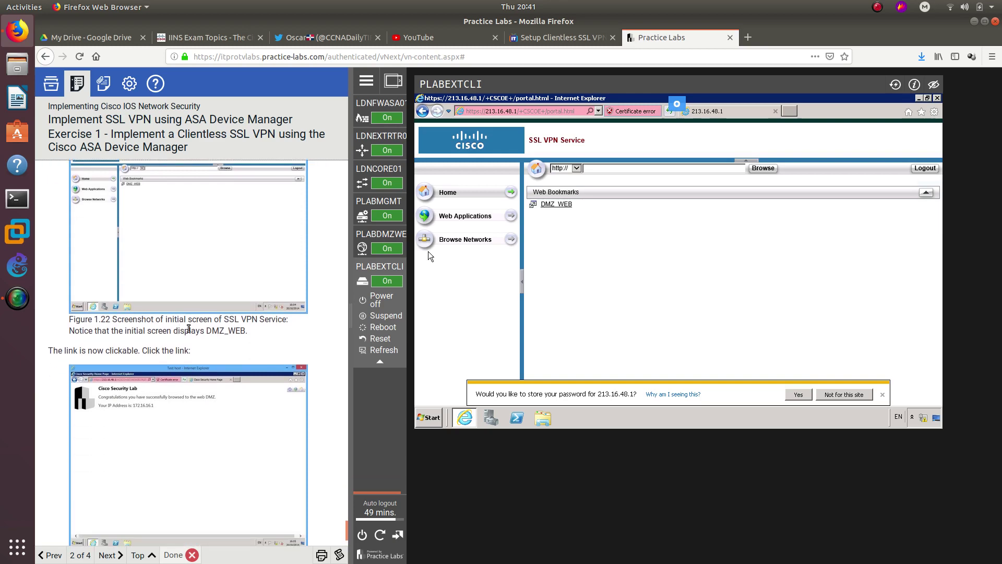
left_click(549, 205)
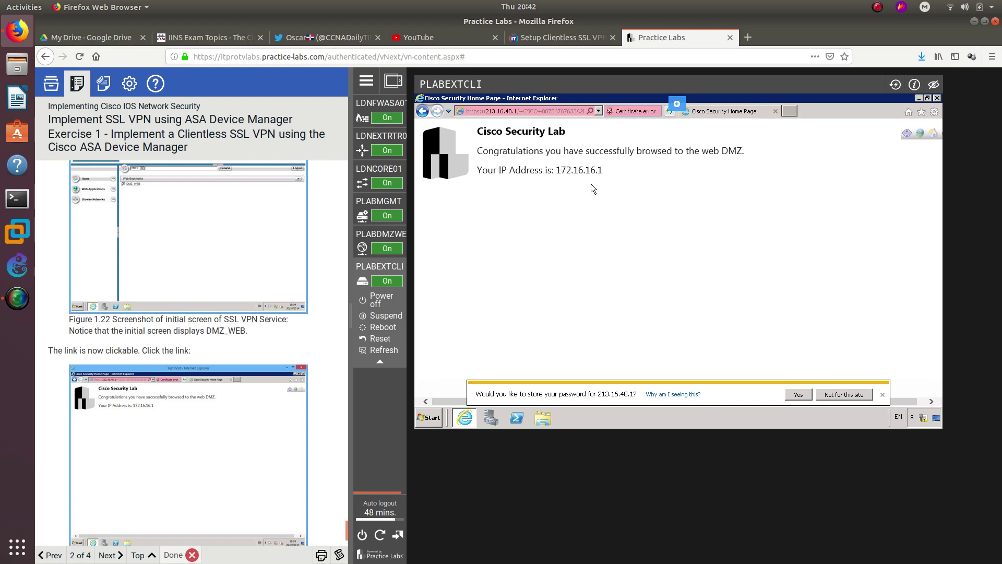
scroll(294, 321, "down", 3)
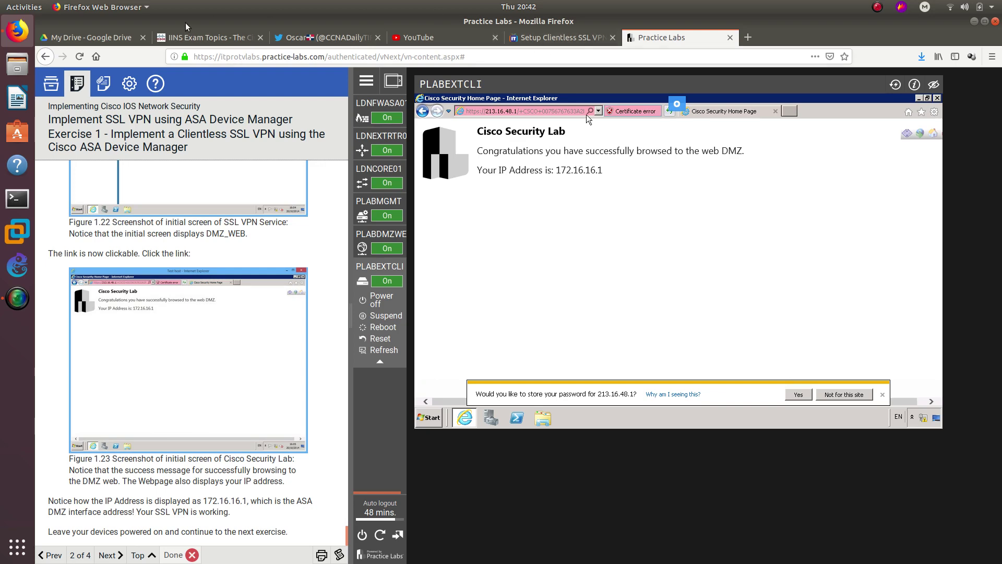
left_click(209, 37)
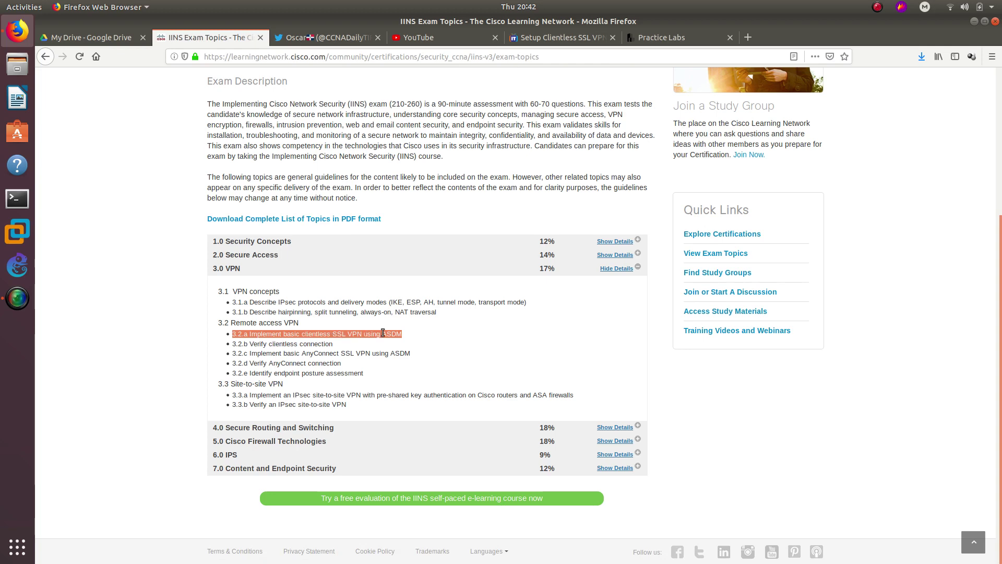
left_click(549, 38)
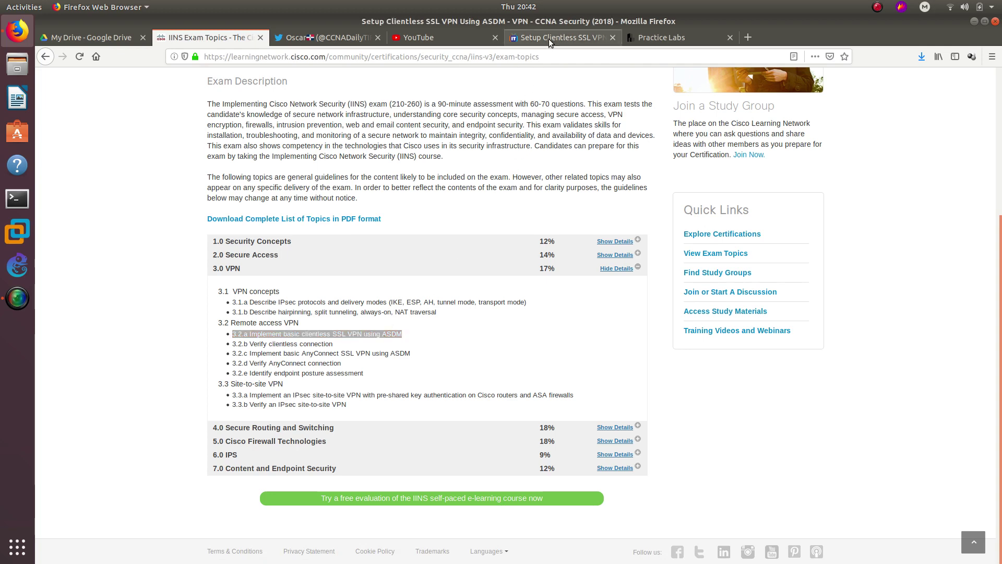
left_click(650, 38)
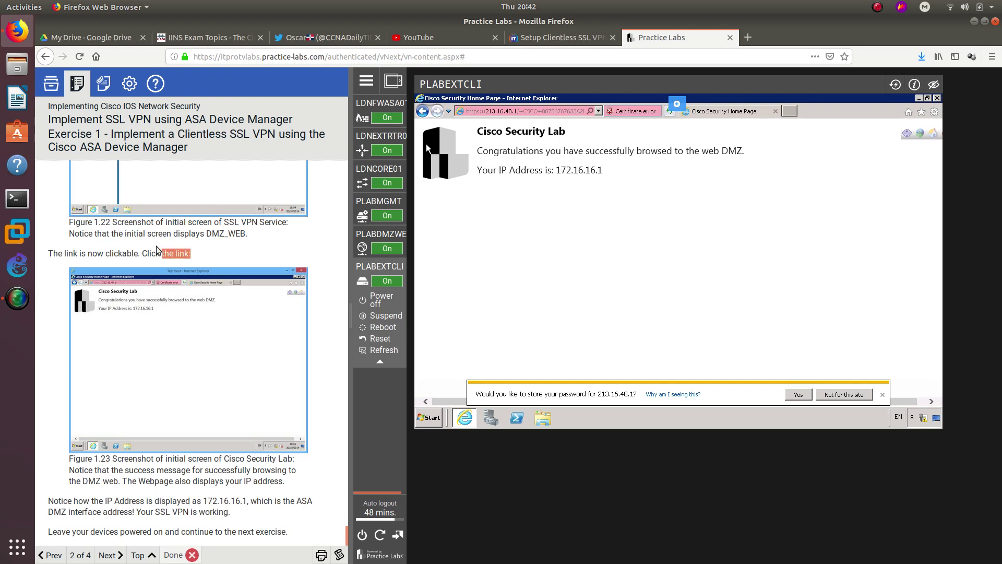
- Launch Leafpad and type the note 'CCNADT' in a new document
left_click_drag(156, 246, 124, 244)
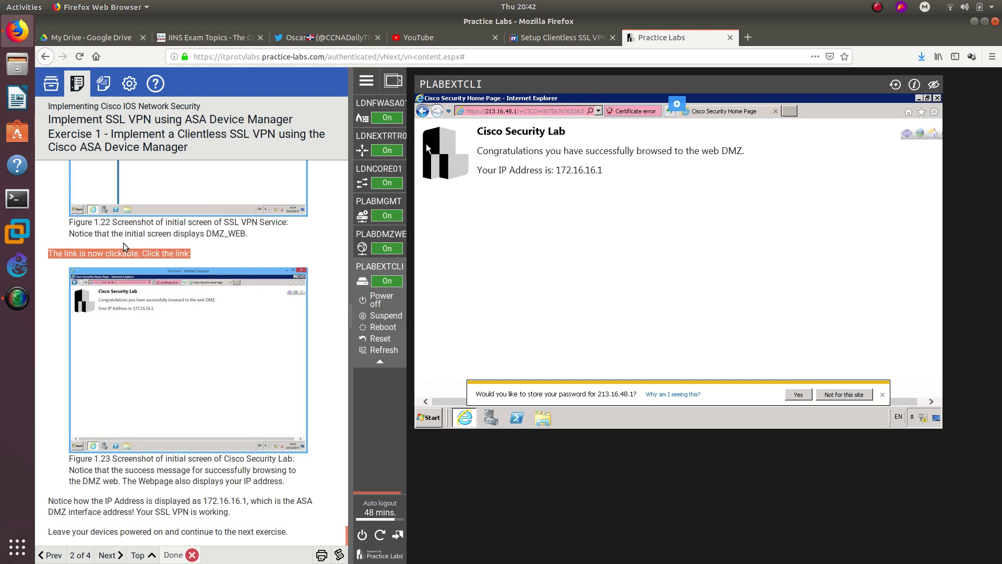
key("super")
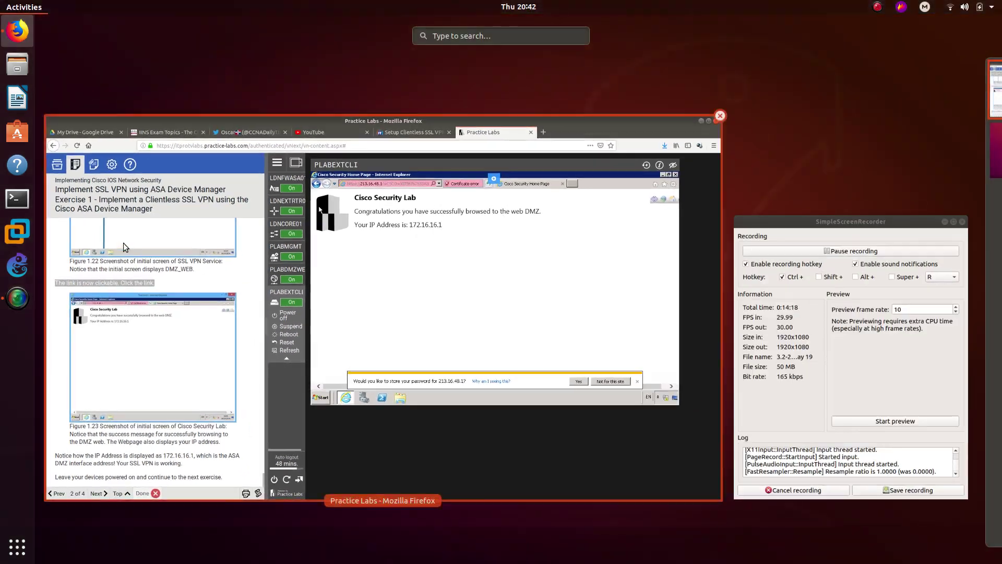
type("leaf")
key("Return")
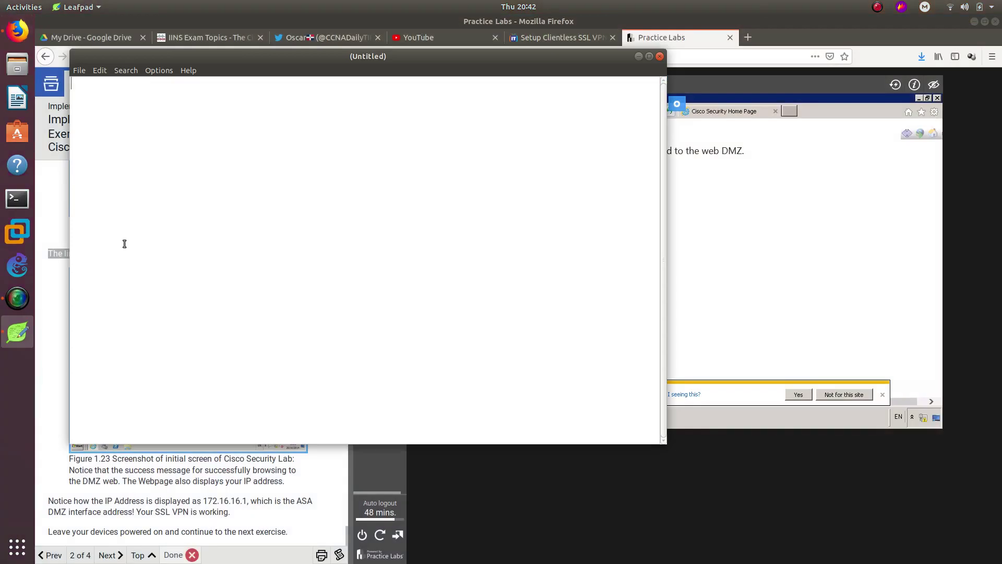
type("CCNADT")
left_click_drag(111, 84, 70, 83)
- Minimize Leafpad and switch Firefox tabs over to the Twitter profile page
left_click(638, 57)
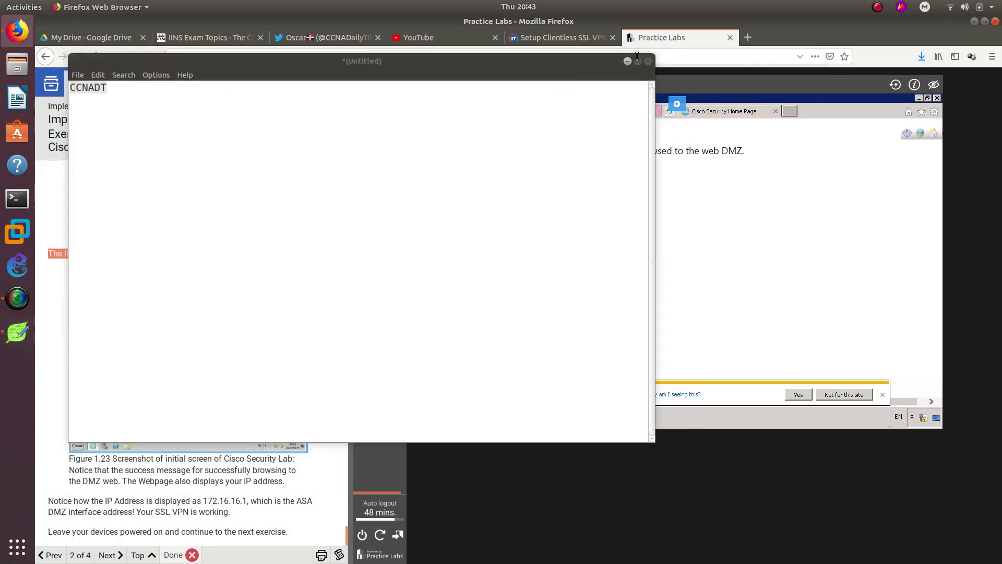
left_click(569, 38)
left_click(650, 40)
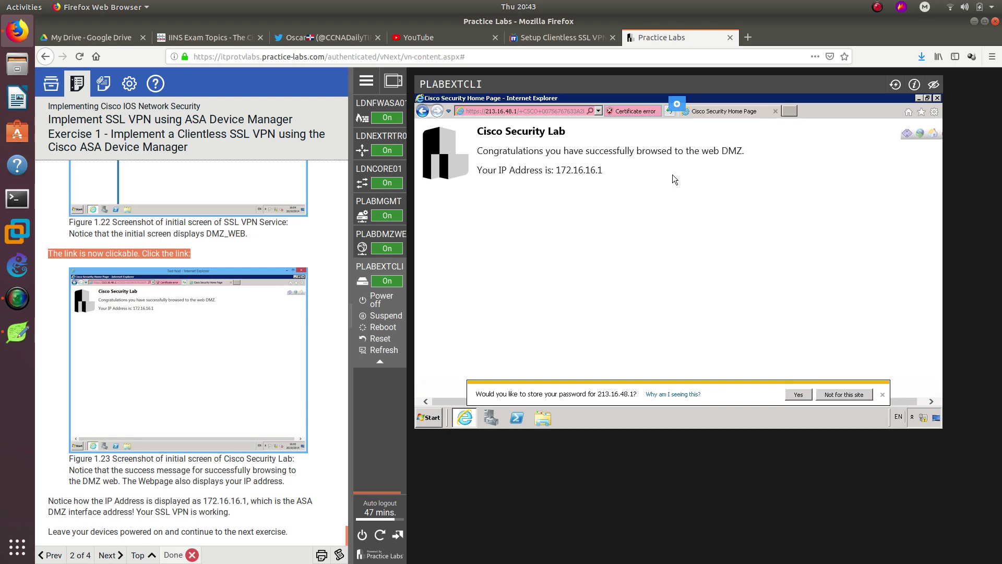
left_click(310, 41)
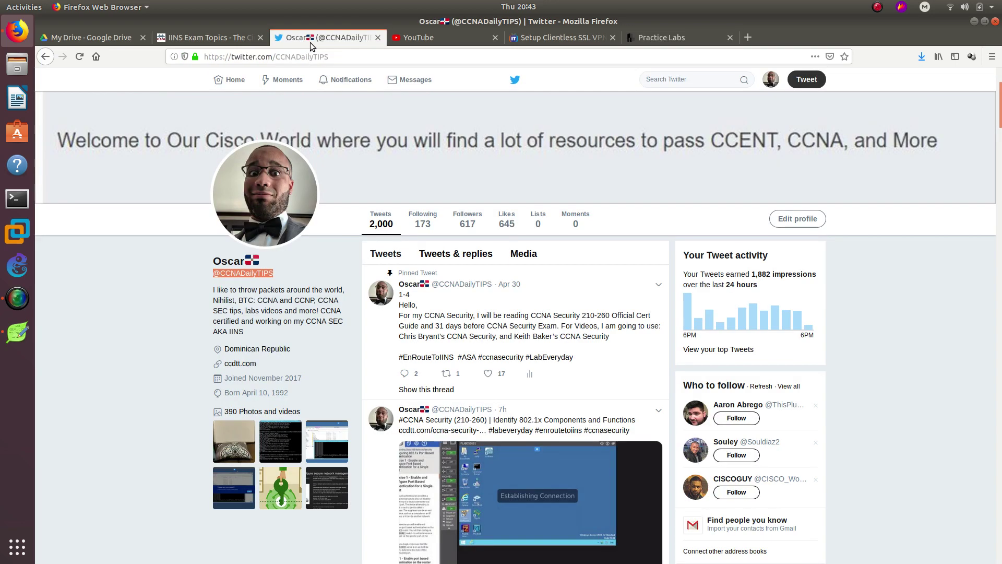
left_click(295, 276)
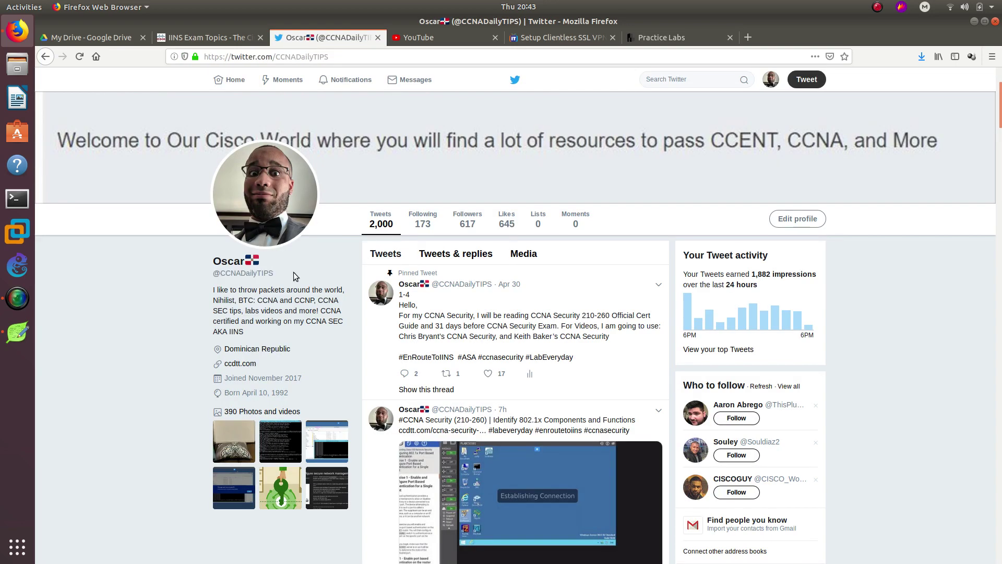